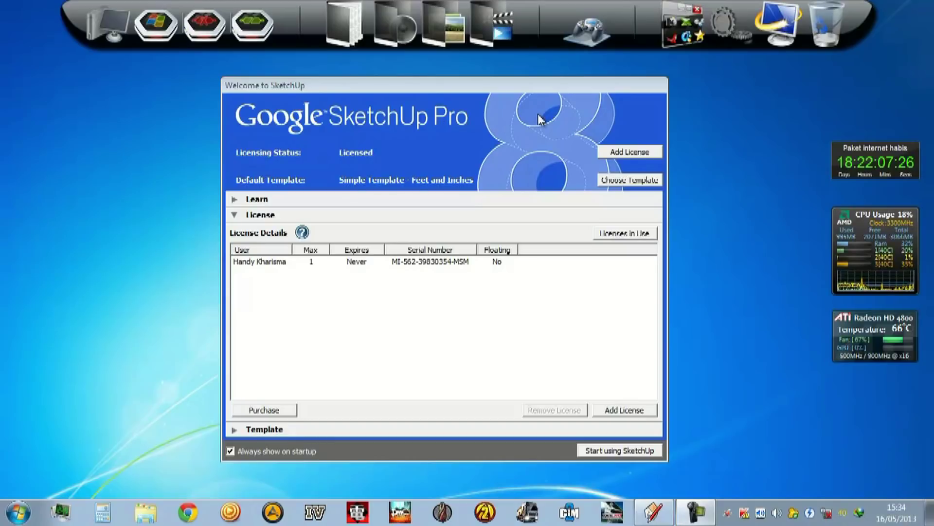
Start a new model from the Architectural Design - Millimeters template.
{"action": "left_click", "coordinate": [631, 182]}
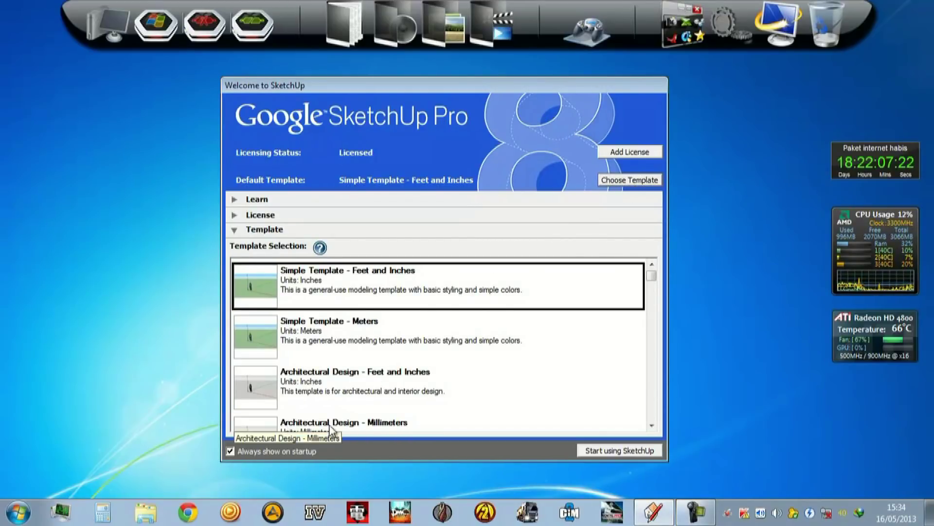
{"action": "scroll", "coordinate": [323, 419], "scroll_direction": "down", "scroll_amount": 1}
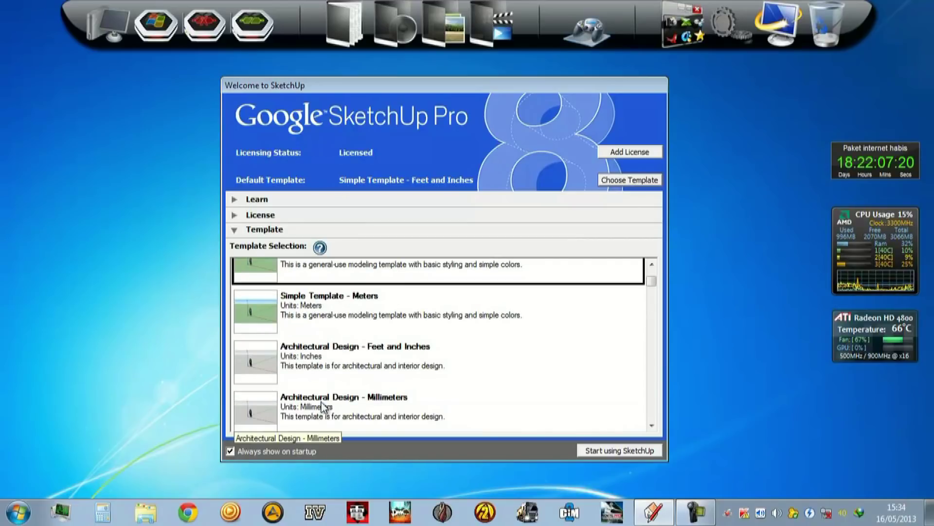
{"action": "left_click", "coordinate": [323, 410]}
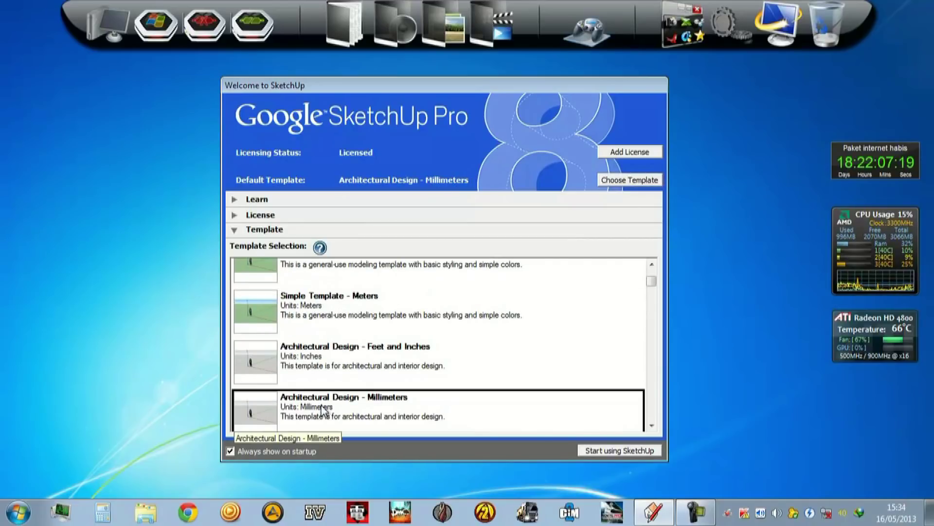
{"action": "left_click", "coordinate": [619, 451]}
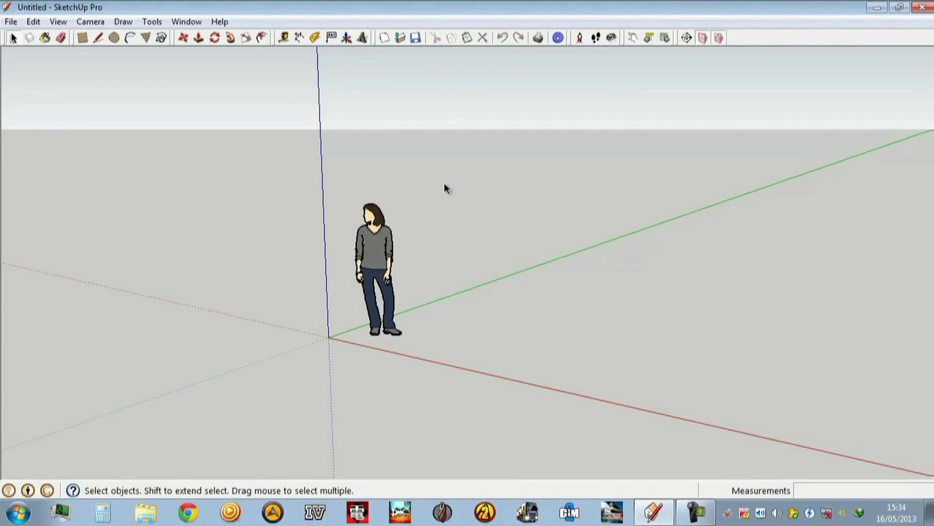
{"action": "scroll", "coordinate": [372, 255], "scroll_direction": "down", "scroll_amount": 3}
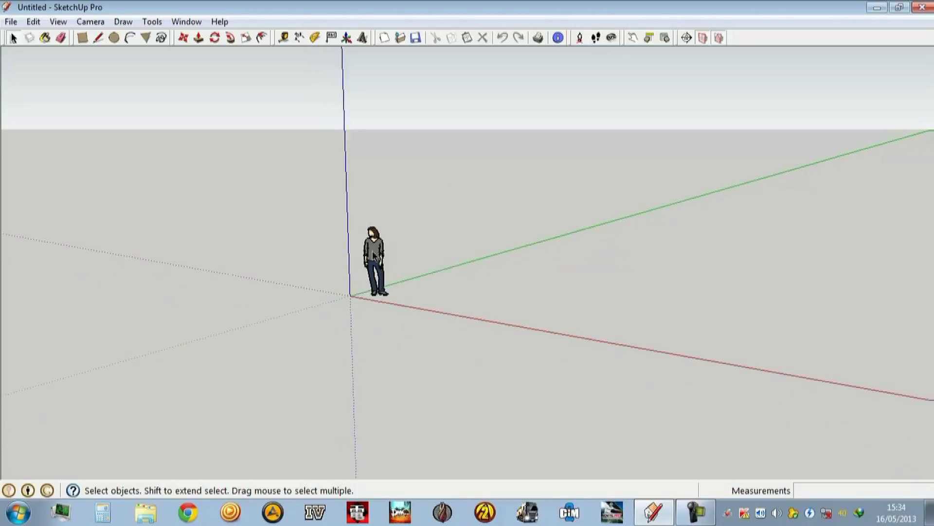
{"action": "scroll", "coordinate": [373, 256], "scroll_direction": "down", "scroll_amount": 1}
{"action": "mouse_move", "coordinate": [373, 258]}
{"action": "middle_mouse_down"}
{"action": "mouse_move", "coordinate": [391, 277]}
{"action": "mouse_move", "coordinate": [648, 338]}
{"action": "mouse_move", "coordinate": [741, 308]}
{"action": "mouse_move", "coordinate": [386, 305]}
{"action": "mouse_move", "coordinate": [359, 294]}
{"action": "mouse_move", "coordinate": [456, 290]}
{"action": "middle_mouse_up"}
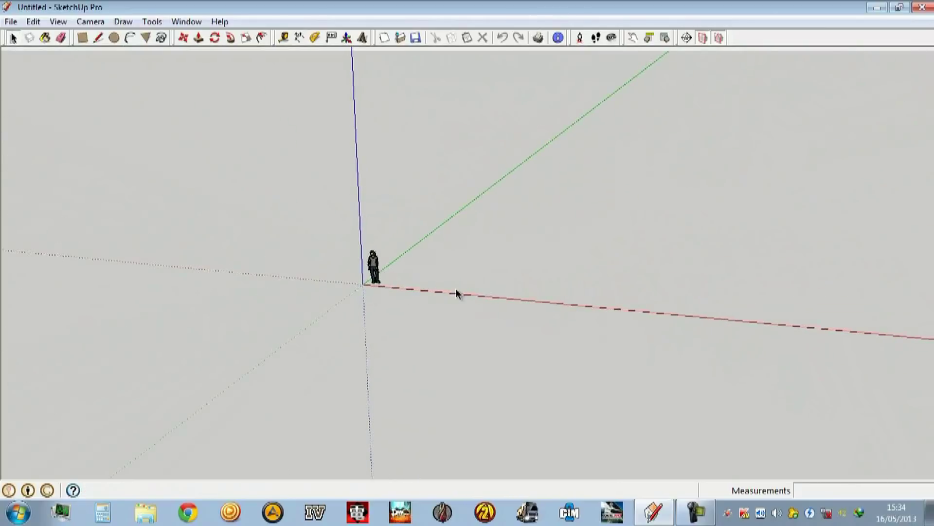
{"action": "mouse_move", "coordinate": [402, 263]}
{"action": "middle_mouse_down", "text": "shift"}
{"action": "mouse_move", "coordinate": [584, 265]}
{"action": "mouse_move", "coordinate": [667, 251]}
{"action": "mouse_move", "coordinate": [701, 277]}
{"action": "mouse_move", "coordinate": [528, 278]}
{"action": "mouse_move", "coordinate": [651, 208]}
{"action": "mouse_move", "coordinate": [542, 303]}
{"action": "mouse_move", "coordinate": [369, 297]}
{"action": "mouse_move", "coordinate": [434, 308]}
{"action": "mouse_move", "coordinate": [294, 317]}
{"action": "mouse_move", "coordinate": [433, 294]}
{"action": "mouse_move", "coordinate": [338, 302]}
{"action": "mouse_move", "coordinate": [501, 296]}
{"action": "mouse_move", "coordinate": [669, 321]}
{"action": "mouse_move", "coordinate": [562, 232]}
{"action": "mouse_move", "coordinate": [494, 206]}
{"action": "mouse_move", "coordinate": [570, 286]}
{"action": "mouse_move", "coordinate": [471, 347]}
{"action": "middle_mouse_up", "text": "shift"}
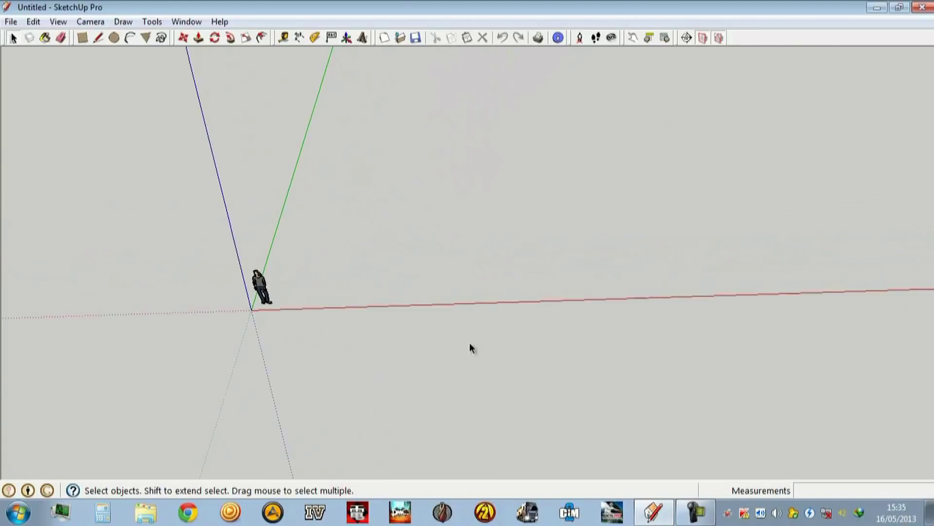
{"action": "left_click", "coordinate": [99, 37]}
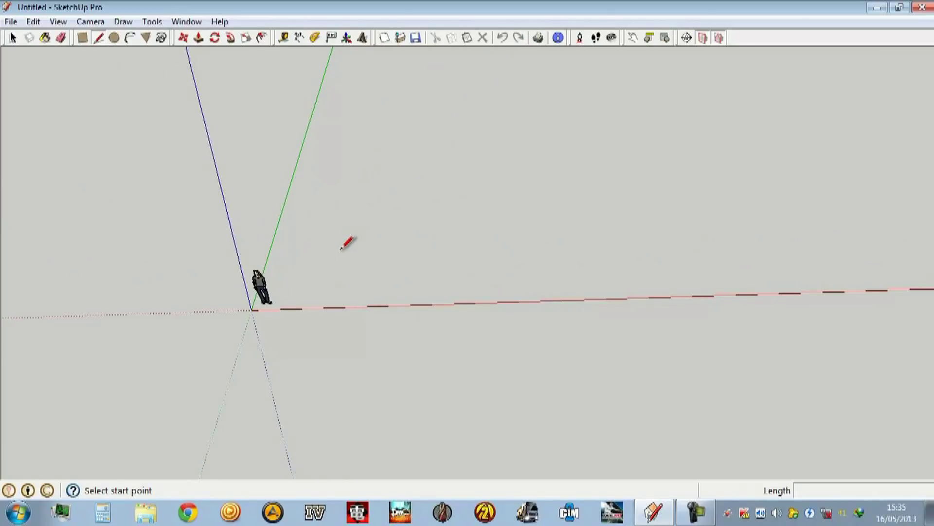
Draw the 10000 by 15000 mm floor outline edge by edge and close it into a face.
{"action": "left_click", "coordinate": [341, 249]}
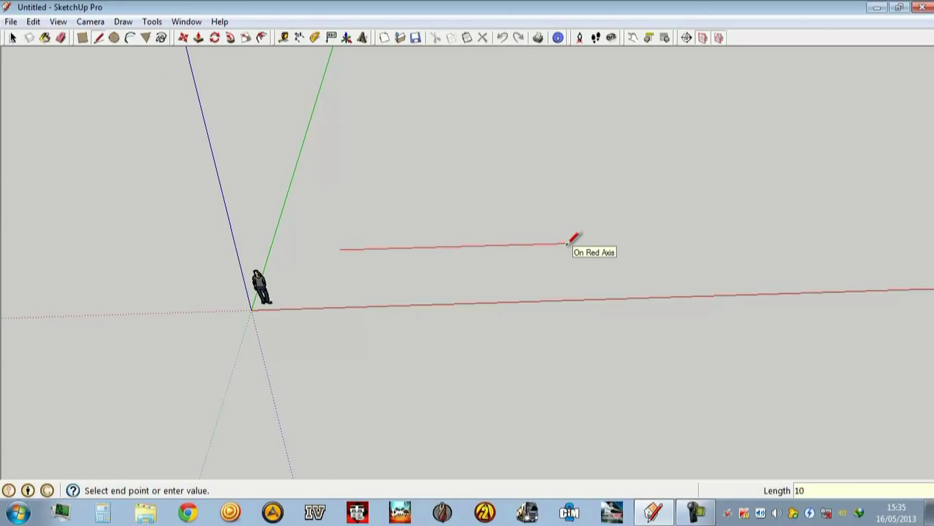
{"action": "left_click", "coordinate": [567, 243]}
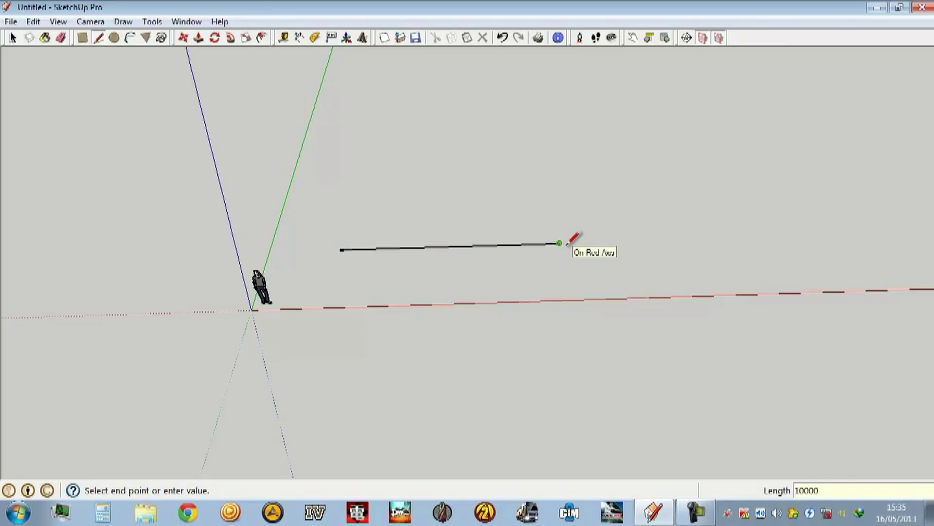
{"action": "mouse_move", "coordinate": [563, 229]}
{"action": "middle_mouse_down"}
{"action": "mouse_move", "coordinate": [329, 253]}
{"action": "mouse_move", "coordinate": [619, 316]}
{"action": "middle_mouse_up"}
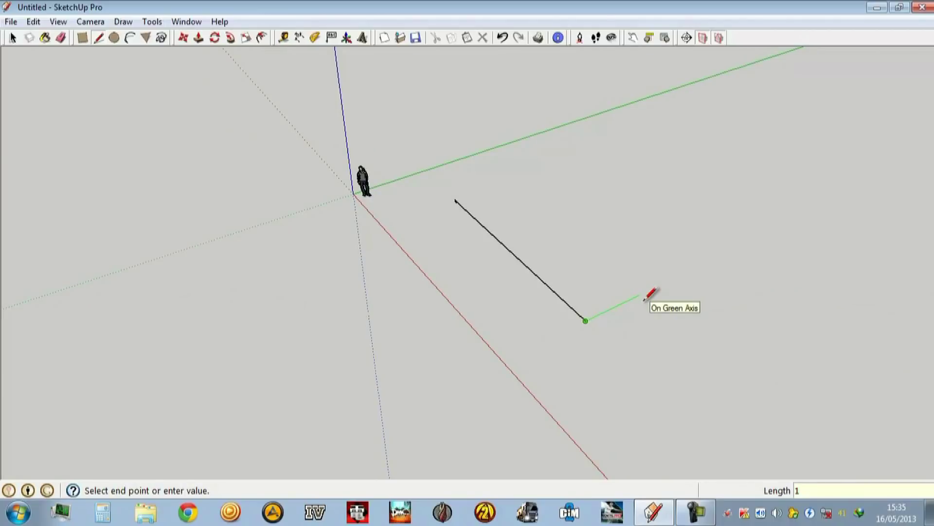
{"action": "type", "text": "5000"}
{"action": "key", "text": "Return"}
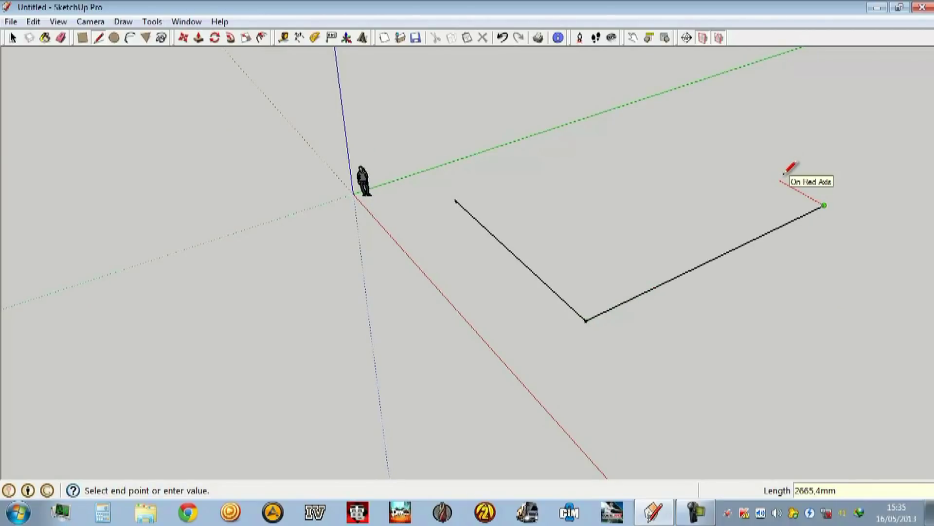
{"action": "type", "text": "15000"}
{"action": "key", "text": "Return"}
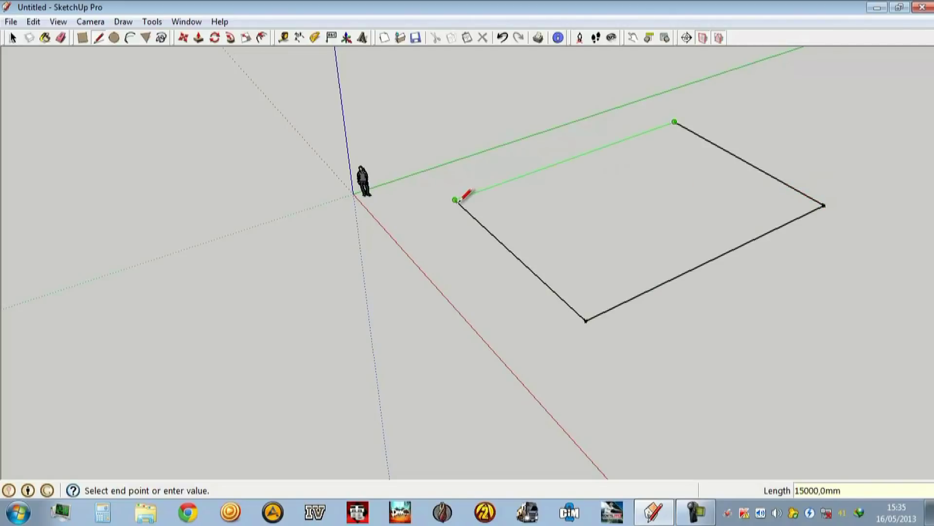
{"action": "left_click", "coordinate": [455, 199]}
{"action": "mouse_move", "coordinate": [457, 198]}
{"action": "middle_mouse_down"}
{"action": "mouse_move", "coordinate": [650, 253]}
{"action": "mouse_move", "coordinate": [671, 162]}
{"action": "mouse_move", "coordinate": [705, 246]}
{"action": "mouse_move", "coordinate": [615, 344]}
{"action": "mouse_move", "coordinate": [531, 269]}
{"action": "mouse_move", "coordinate": [740, 242]}
{"action": "mouse_move", "coordinate": [565, 197]}
{"action": "middle_mouse_up"}
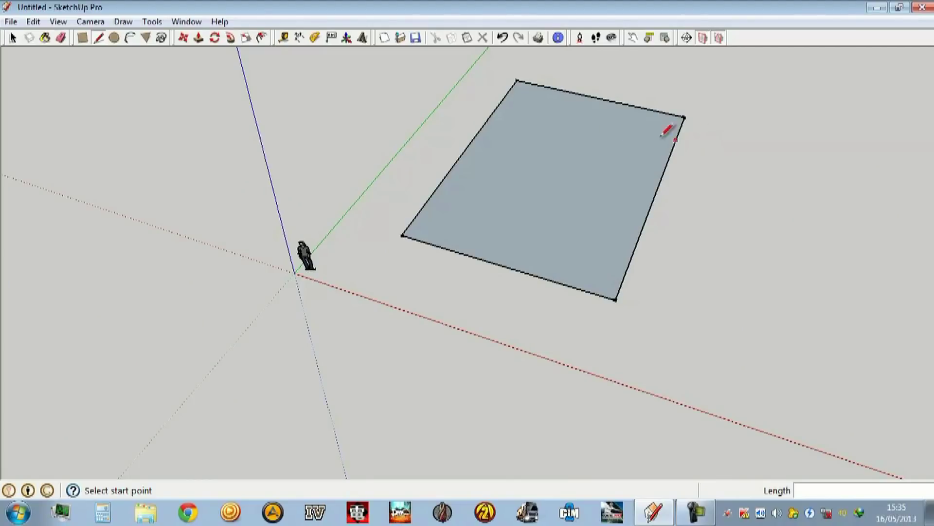
Push/Pull the floor into a box, undoing a stray side extrusion.
{"action": "left_click", "coordinate": [200, 39]}
{"action": "left_click", "coordinate": [549, 198]}
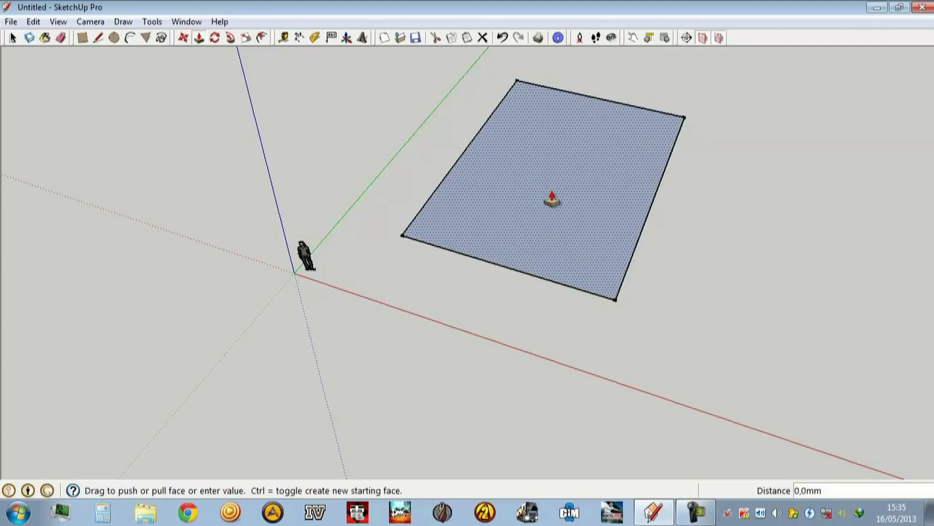
{"action": "left_click", "coordinate": [639, 229]}
{"action": "middle_click_drag", "start_coordinate": [640, 229], "coordinate": [506, 152]}
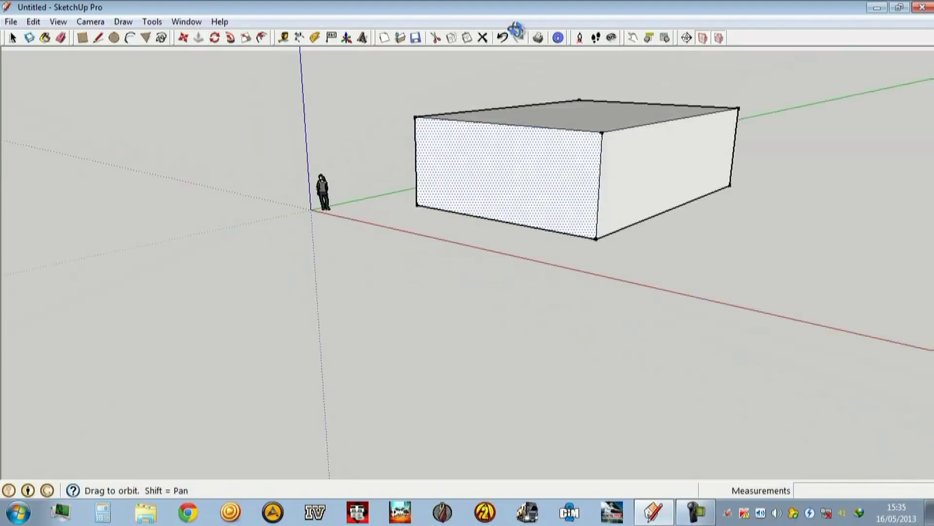
{"action": "left_click", "coordinate": [470, 183]}
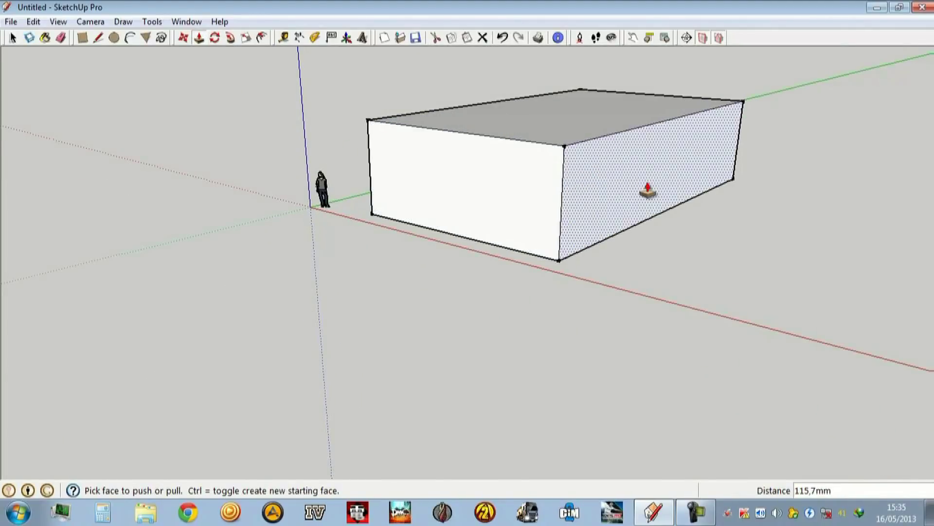
{"action": "mouse_move", "coordinate": [582, 198]}
{"action": "middle_mouse_down"}
{"action": "mouse_move", "coordinate": [563, 203]}
{"action": "mouse_move", "coordinate": [626, 367]}
{"action": "middle_mouse_up"}
{"action": "left_click", "coordinate": [563, 207]}
{"action": "left_click", "coordinate": [567, 218]}
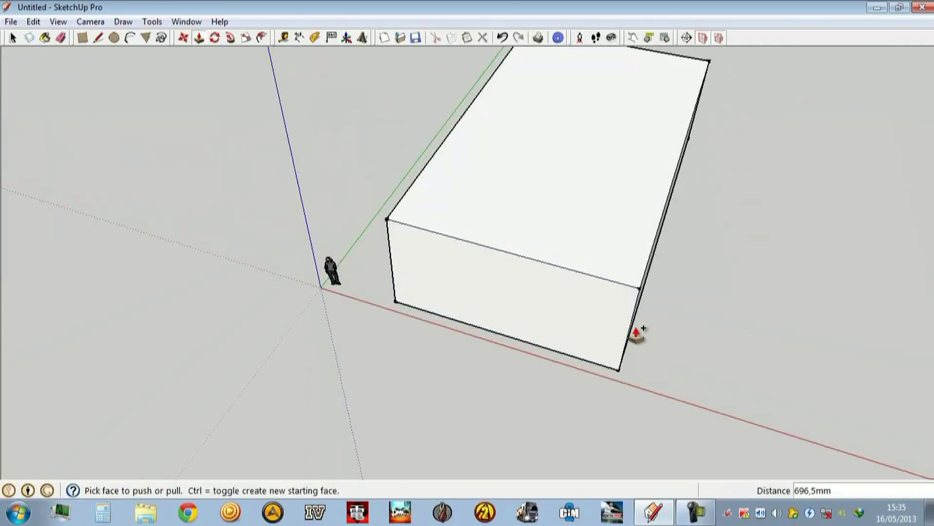
{"action": "key", "text": "ctrl+z"}
{"action": "key", "text": "ctrl+z"}
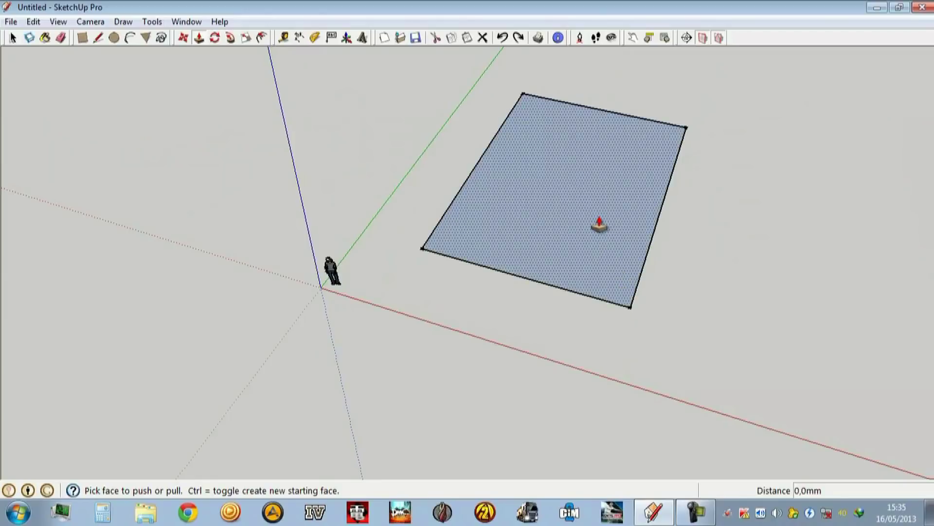
Pull the floor up again, trying 10000 and 5000 mm before settling on 3500 mm.
{"action": "left_click", "coordinate": [600, 218]}
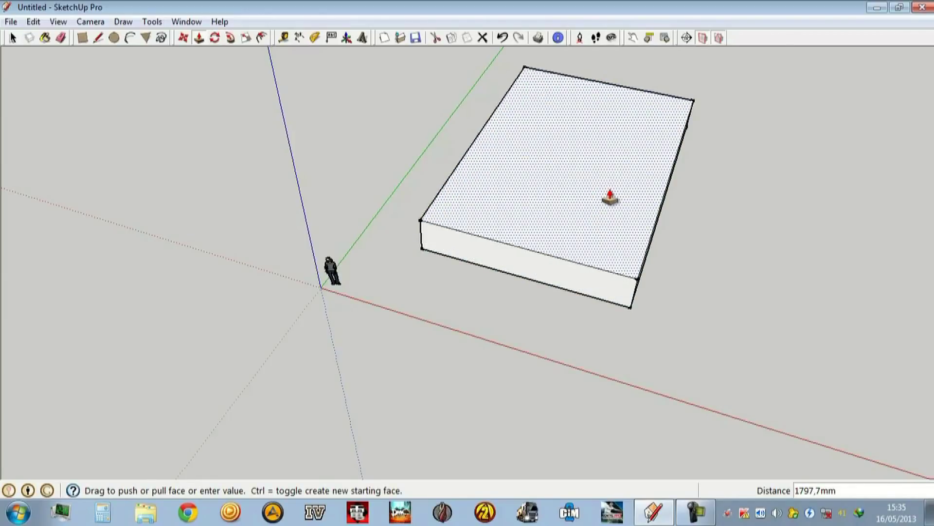
{"action": "middle_click_drag", "start_coordinate": [604, 198], "coordinate": [540, 334]}
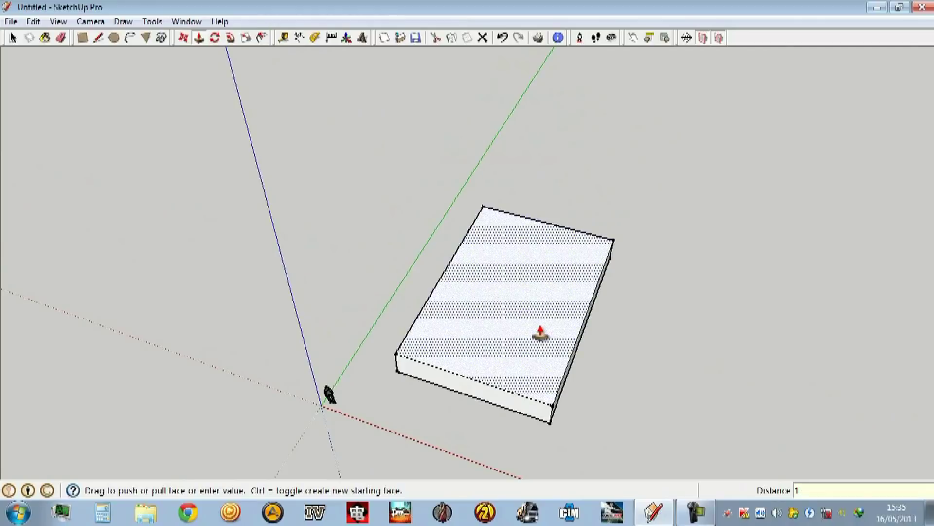
{"action": "type", "text": "10000"}
{"action": "key", "text": "Return"}
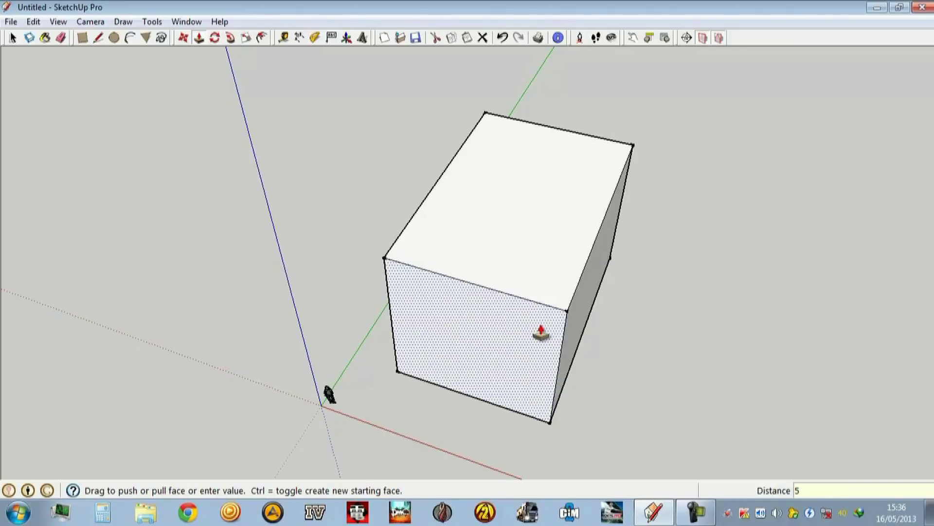
{"action": "key", "text": "Return"}
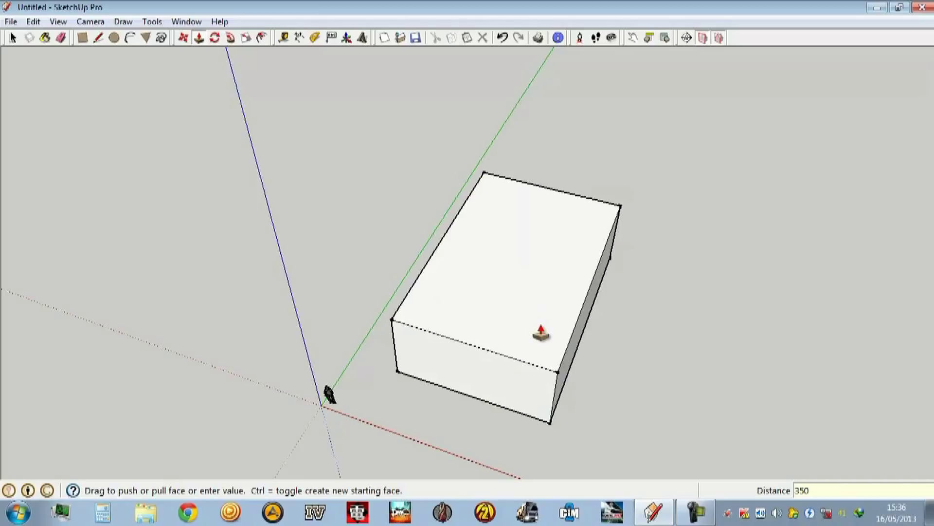
{"action": "key", "text": "Return"}
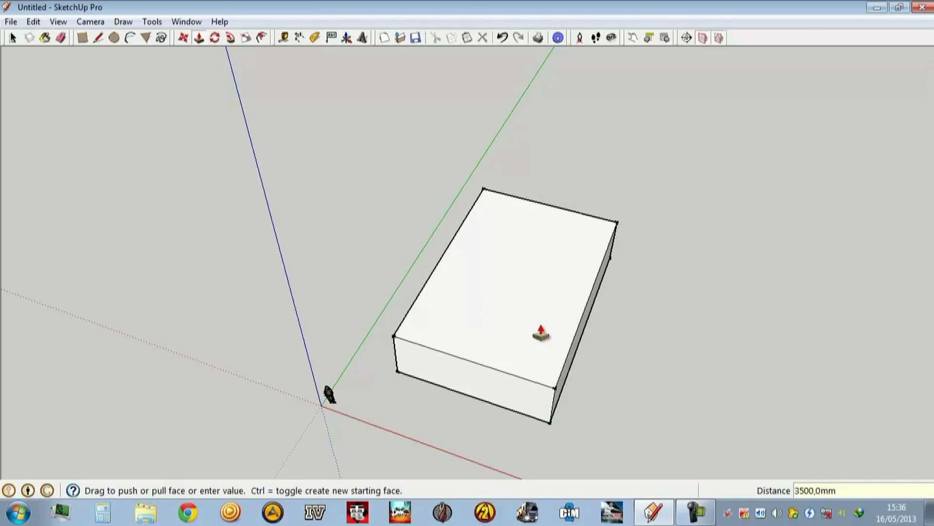
{"action": "mouse_move", "coordinate": [475, 363]}
{"action": "middle_mouse_down"}
{"action": "mouse_move", "coordinate": [538, 240]}
{"action": "mouse_move", "coordinate": [563, 108]}
{"action": "mouse_move", "coordinate": [565, 126]}
{"action": "mouse_move", "coordinate": [520, 172]}
{"action": "middle_mouse_up"}
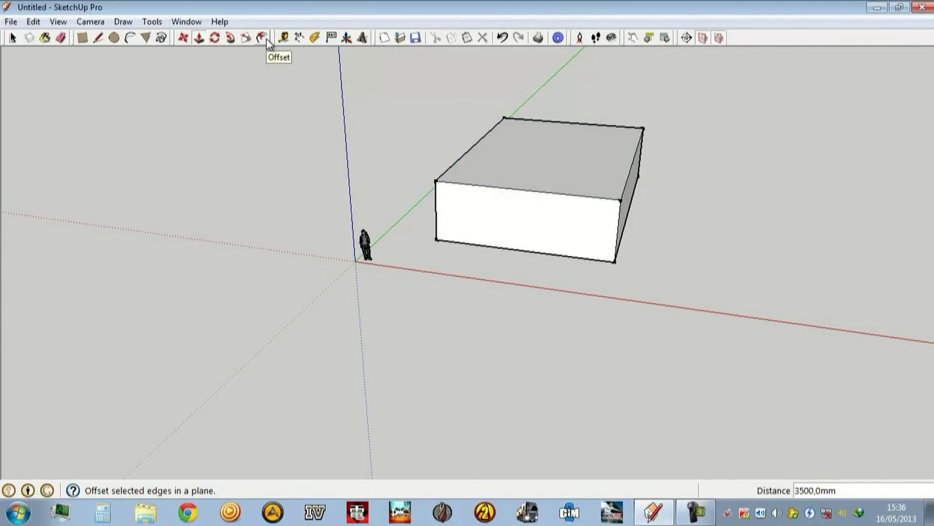
Inset the box's top face outline by 150 mm.
{"action": "left_click", "coordinate": [545, 161]}
{"action": "mouse_move", "coordinate": [548, 184]}
{"action": "middle_mouse_down"}
{"action": "mouse_move", "coordinate": [338, 221]}
{"action": "mouse_move", "coordinate": [470, 272]}
{"action": "mouse_move", "coordinate": [463, 218]}
{"action": "mouse_move", "coordinate": [417, 277]}
{"action": "mouse_move", "coordinate": [261, 370]}
{"action": "mouse_move", "coordinate": [397, 155]}
{"action": "mouse_move", "coordinate": [394, 167]}
{"action": "middle_mouse_up"}
{"action": "left_click", "coordinate": [387, 154]}
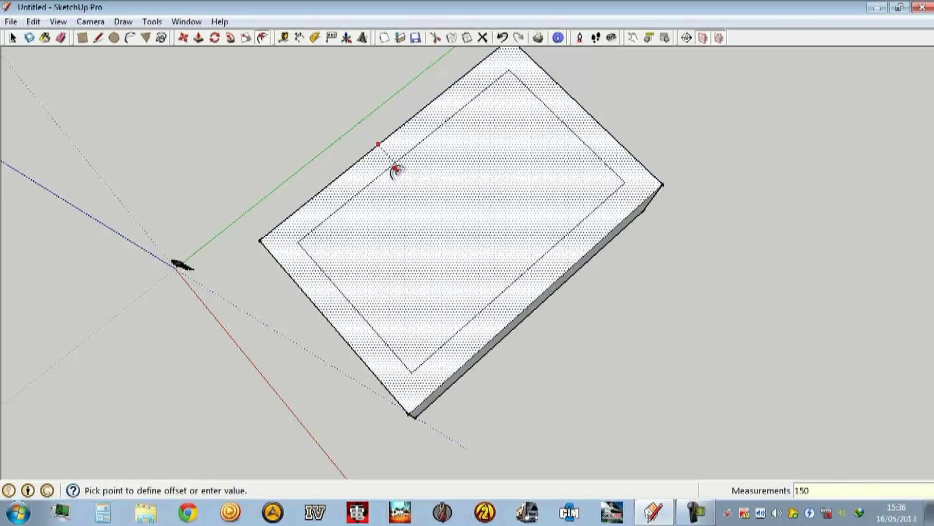
{"action": "key", "text": "Escape"}
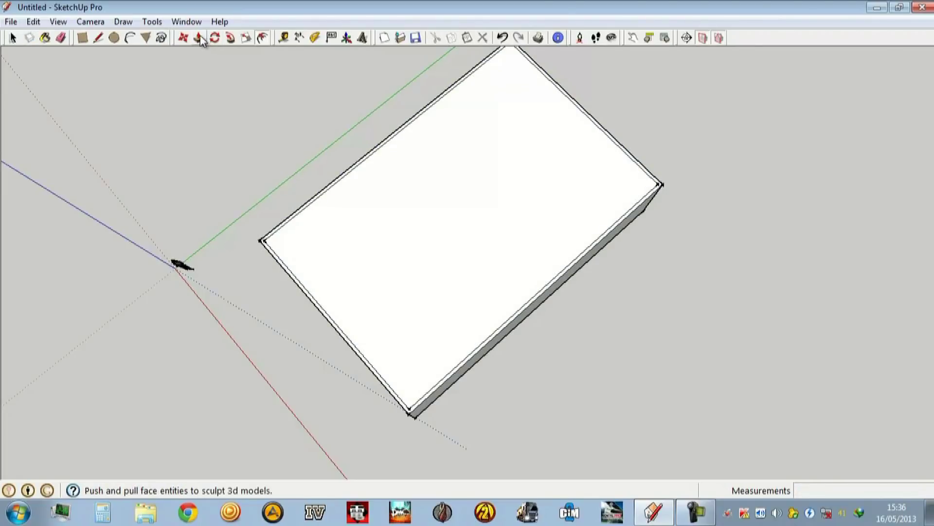
Push the inner top face down 3500 mm, hollowing the box into four walls.
{"action": "left_click", "coordinate": [198, 37]}
{"action": "left_click", "coordinate": [401, 223]}
{"action": "middle_click_drag", "start_coordinate": [404, 220], "coordinate": [450, 109]}
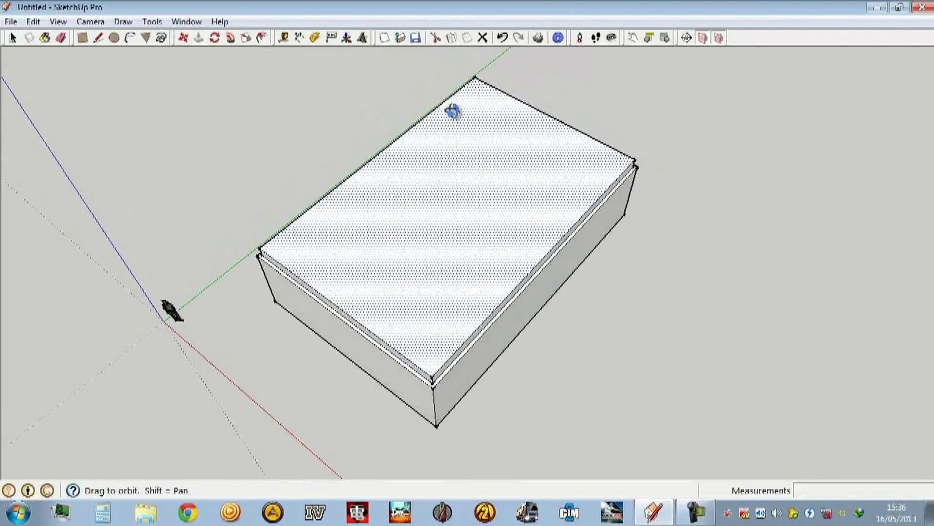
{"action": "scroll", "coordinate": [450, 142], "scroll_direction": "up", "scroll_amount": 3}
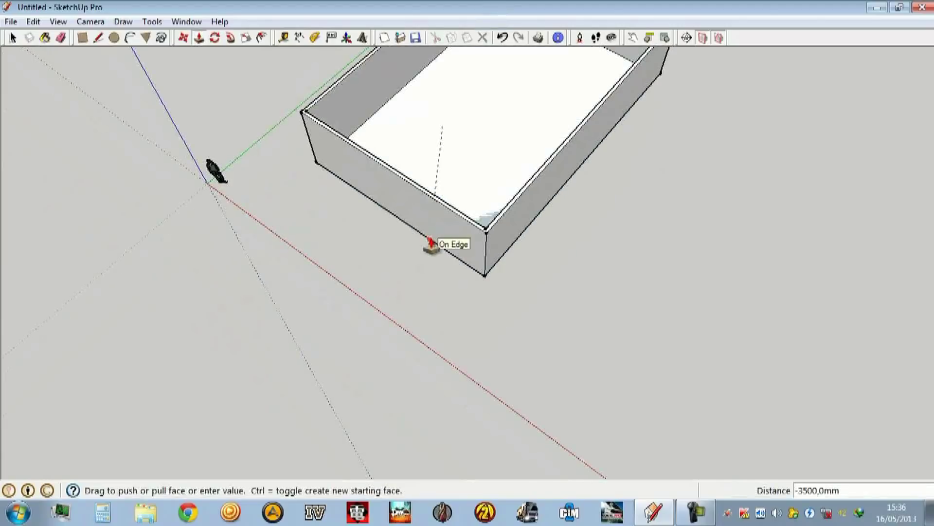
{"action": "left_click", "coordinate": [431, 246]}
{"action": "middle_click_drag", "start_coordinate": [442, 181], "coordinate": [576, 94]}
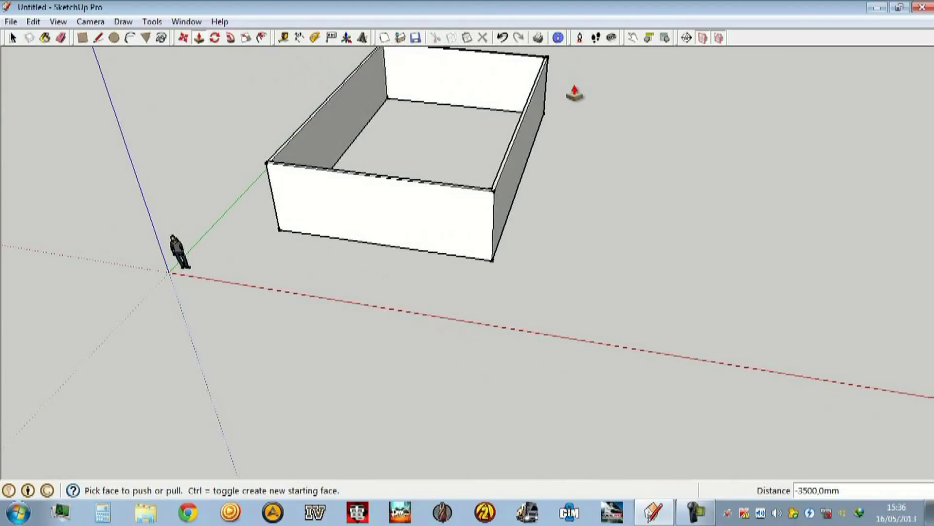
{"action": "scroll", "coordinate": [574, 94], "scroll_direction": "down", "scroll_amount": 3}
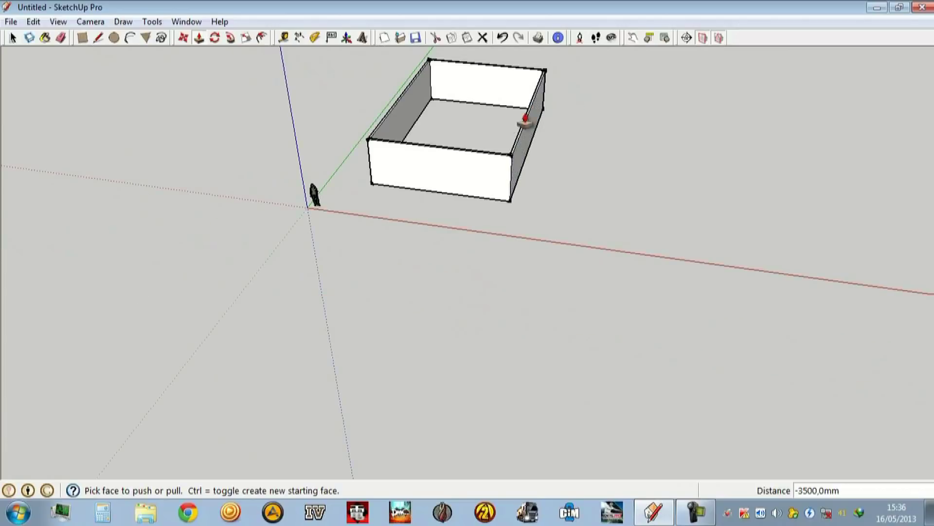
Orbit and zoom until the long front wall faces the viewer.
{"action": "left_click", "coordinate": [82, 38]}
{"action": "scroll", "coordinate": [417, 177], "scroll_direction": "up", "scroll_amount": 3}
{"action": "middle_click_drag", "start_coordinate": [417, 177], "coordinate": [484, 159]}
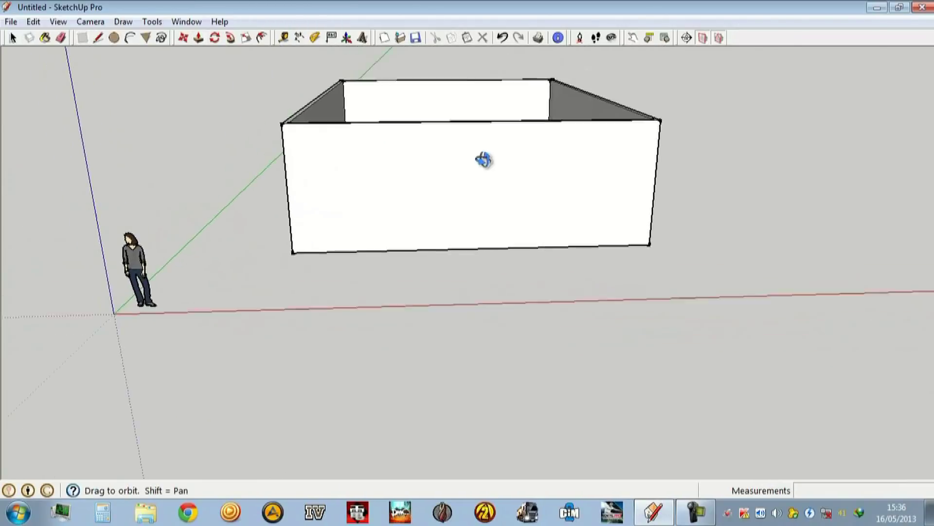
{"action": "scroll", "coordinate": [328, 229], "scroll_direction": "up", "scroll_amount": 3}
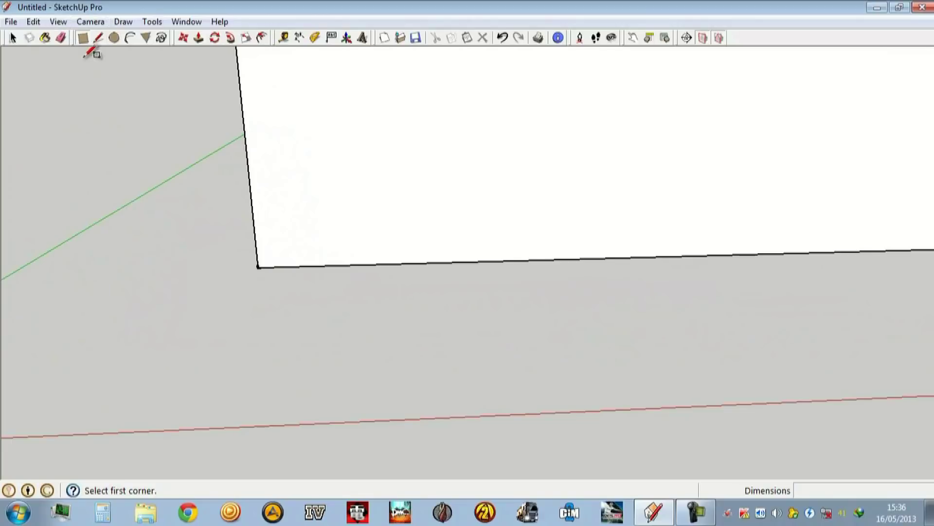
Outline an 800 by 2000 mm door rectangle at the front wall's bottom left.
{"action": "left_click", "coordinate": [336, 265]}
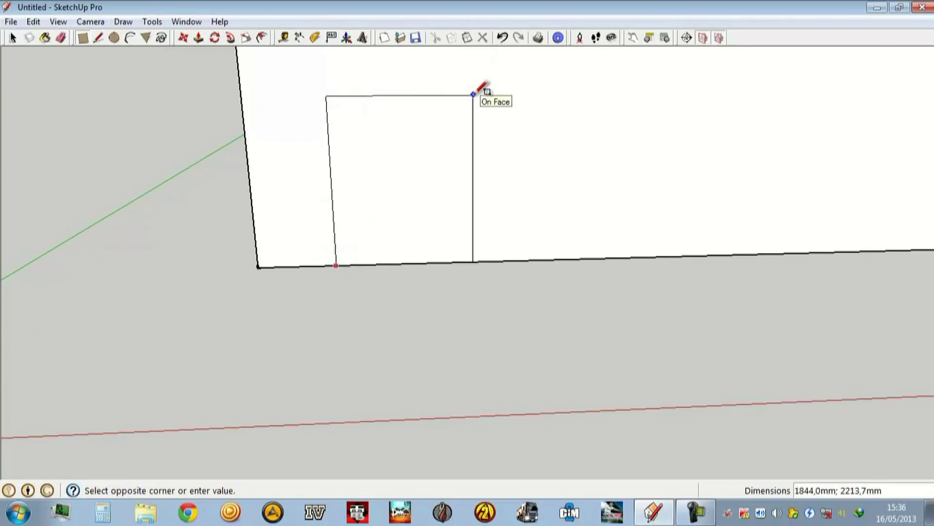
{"action": "type", "text": "800;2000"}
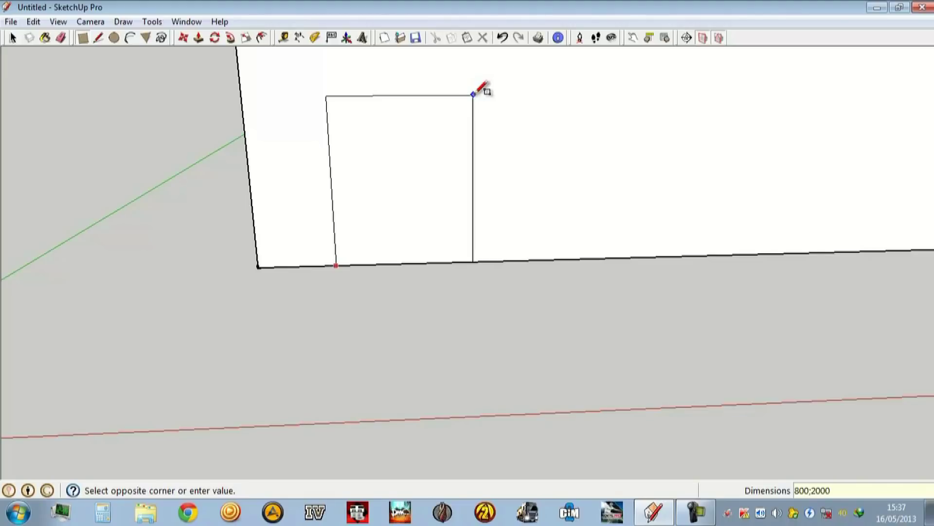
{"action": "left_click", "coordinate": [473, 94]}
{"action": "scroll", "coordinate": [477, 94], "scroll_direction": "down", "scroll_amount": 3}
{"action": "mouse_move", "coordinate": [476, 100]}
{"action": "middle_mouse_down"}
{"action": "mouse_move", "coordinate": [465, 89]}
{"action": "mouse_move", "coordinate": [396, 224]}
{"action": "middle_mouse_up"}
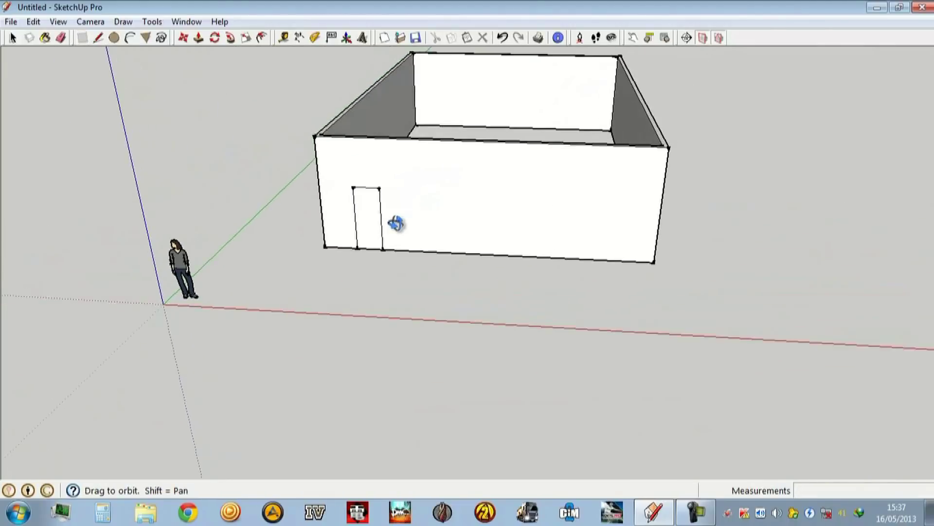
Push the door face 150 mm through the front wall to open the doorway.
{"action": "left_click", "coordinate": [199, 38]}
{"action": "scroll", "coordinate": [355, 234], "scroll_direction": "up", "scroll_amount": 3}
{"action": "scroll", "coordinate": [371, 225], "scroll_direction": "up", "scroll_amount": 3}
{"action": "left_click_drag", "start_coordinate": [371, 225], "coordinate": [381, 206]}
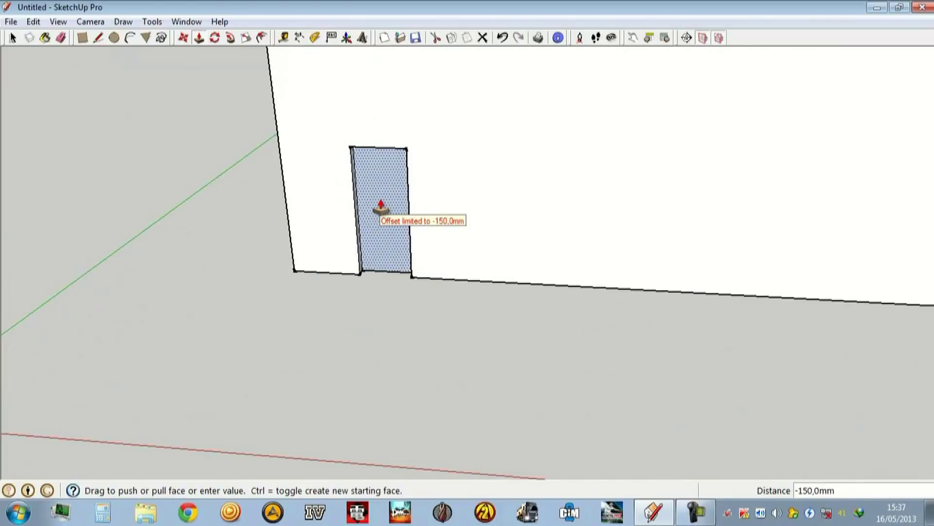
{"action": "left_click", "coordinate": [381, 207]}
{"action": "scroll", "coordinate": [309, 217], "scroll_direction": "down", "scroll_amount": 3}
{"action": "mouse_move", "coordinate": [309, 217]}
{"action": "middle_mouse_down"}
{"action": "mouse_move", "coordinate": [502, 138]}
{"action": "mouse_move", "coordinate": [286, 160]}
{"action": "middle_mouse_up"}
{"action": "scroll", "coordinate": [503, 138], "scroll_direction": "up", "scroll_amount": 3}
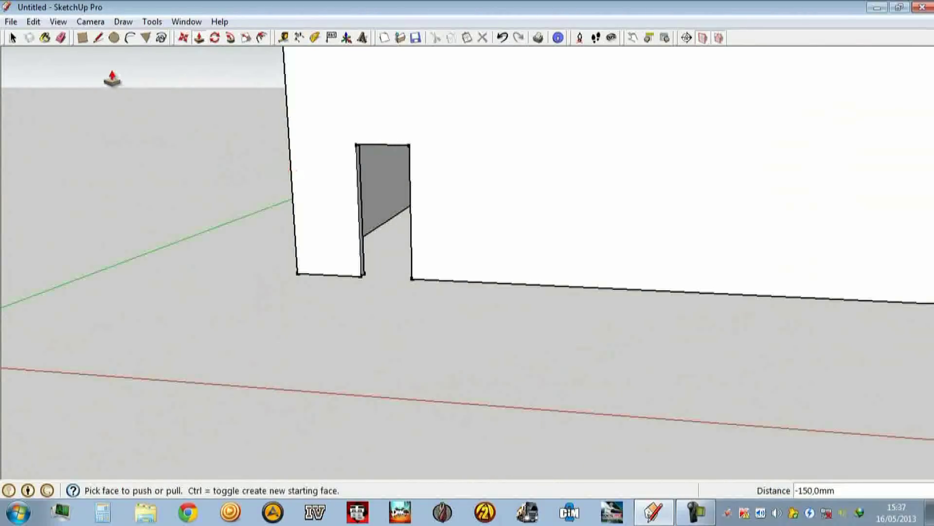
{"action": "left_click", "coordinate": [99, 39]}
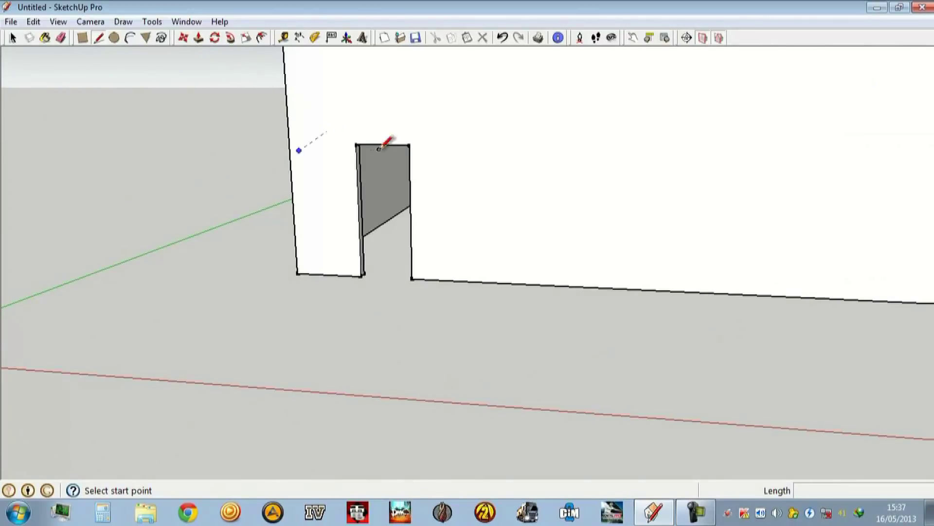
{"action": "scroll", "coordinate": [386, 146], "scroll_direction": "down", "scroll_amount": 3}
{"action": "middle_click_drag", "start_coordinate": [316, 183], "coordinate": [411, 202]}
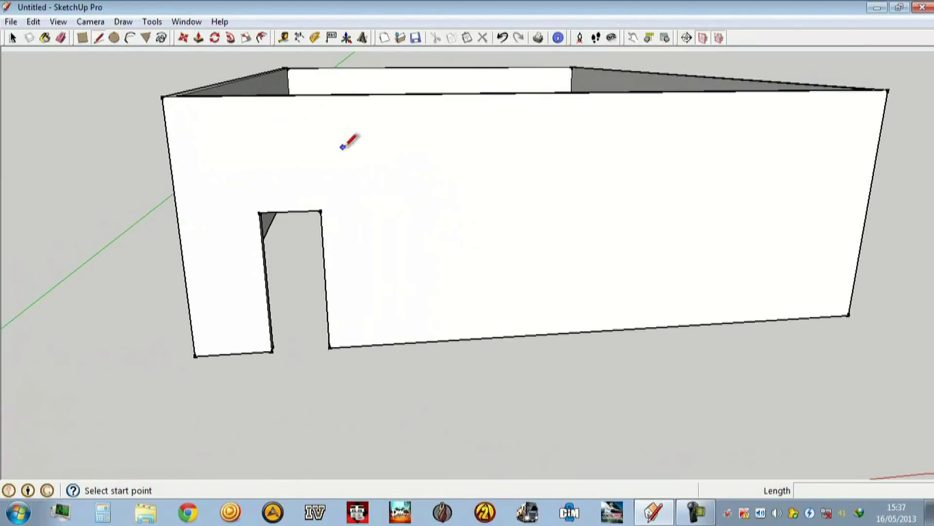
Draw a rectangular window outline on the front wall with the Line tool.
{"action": "left_click", "coordinate": [410, 166]}
{"action": "left_click", "coordinate": [412, 237]}
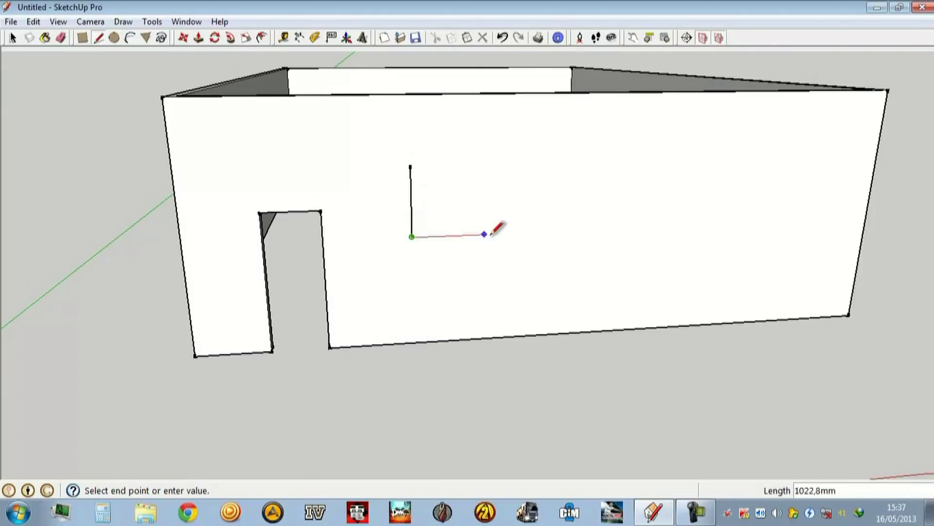
{"action": "left_click", "coordinate": [532, 233]}
{"action": "left_click", "coordinate": [533, 162]}
{"action": "left_click", "coordinate": [410, 166]}
Copy the window face and paste a second window further right on the wall.
{"action": "left_click", "coordinate": [12, 37]}
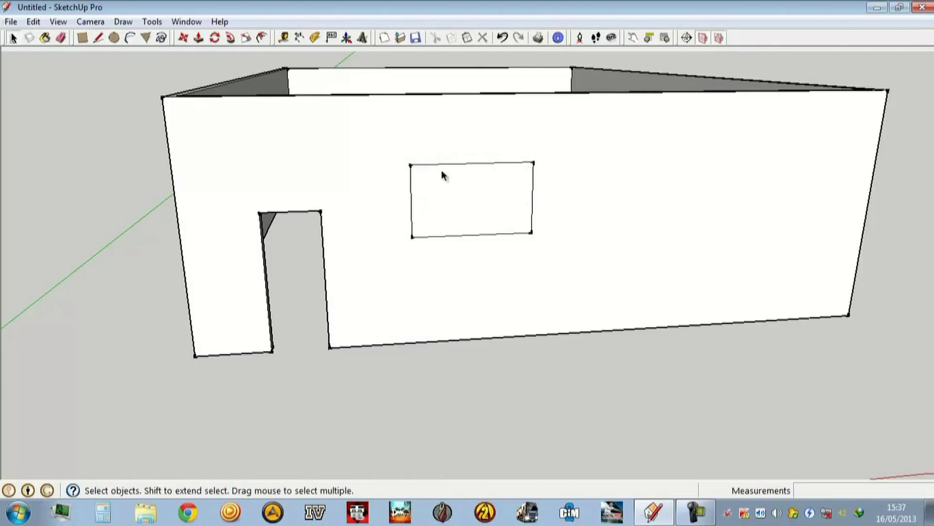
{"action": "left_click", "coordinate": [483, 193]}
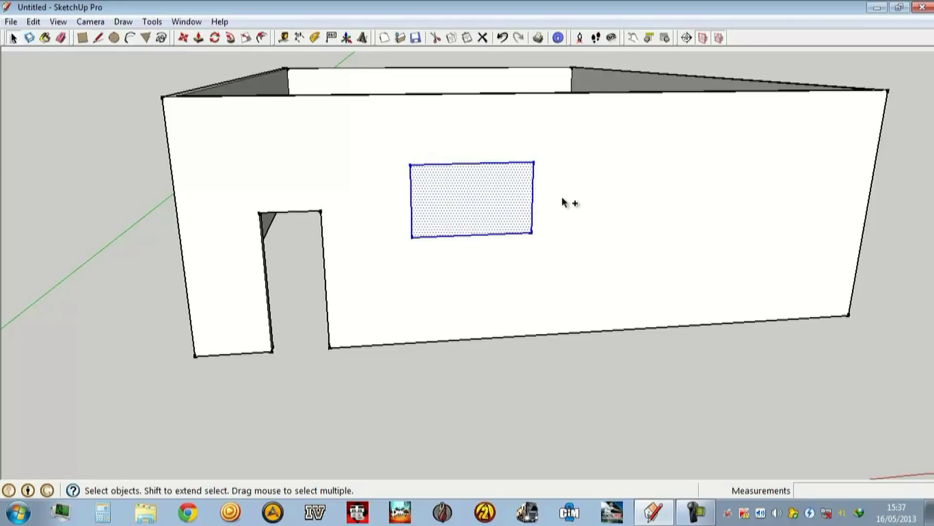
{"action": "key", "text": "ctrl+c"}
{"action": "key", "text": "ctrl+v"}
{"action": "left_click", "coordinate": [675, 223]}
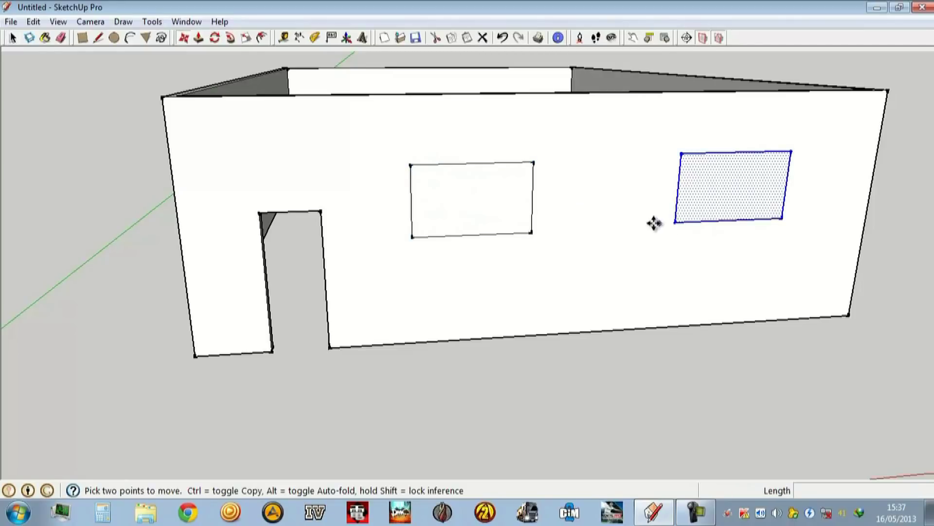
{"action": "left_click", "coordinate": [198, 37]}
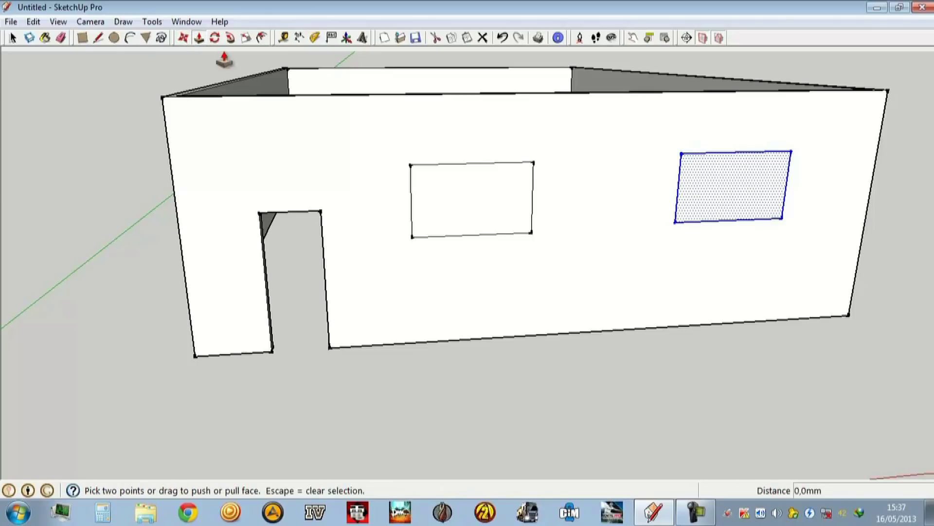
{"action": "left_click", "coordinate": [744, 196]}
Push both window faces 150 mm through the front wall.
{"action": "middle_click_drag", "start_coordinate": [668, 180], "coordinate": [744, 244]}
{"action": "left_click", "coordinate": [638, 90]}
{"action": "left_click", "coordinate": [449, 232]}
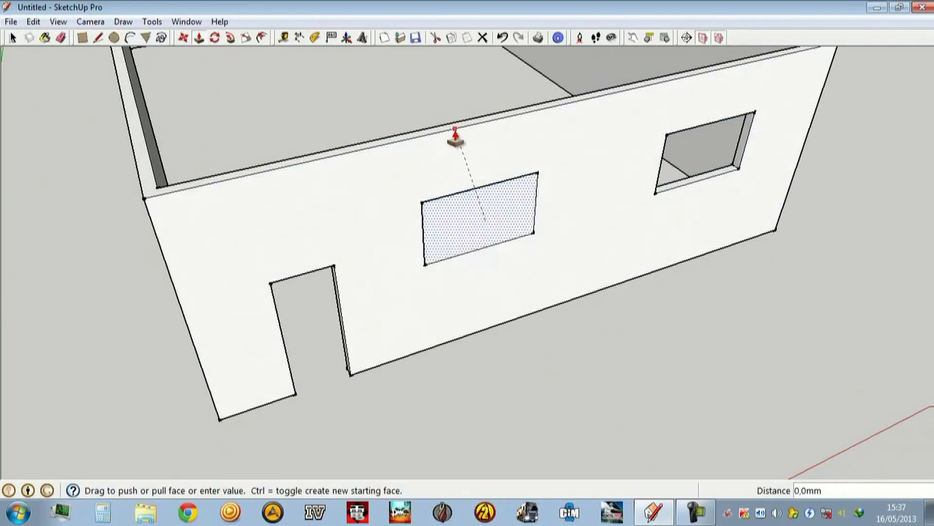
{"action": "left_click", "coordinate": [452, 130]}
Orbit into the house and start a line on the inner wall's bottom edge.
{"action": "scroll", "coordinate": [478, 151], "scroll_direction": "down", "scroll_amount": 5}
{"action": "middle_click_drag", "start_coordinate": [694, 281], "coordinate": [527, 211]}
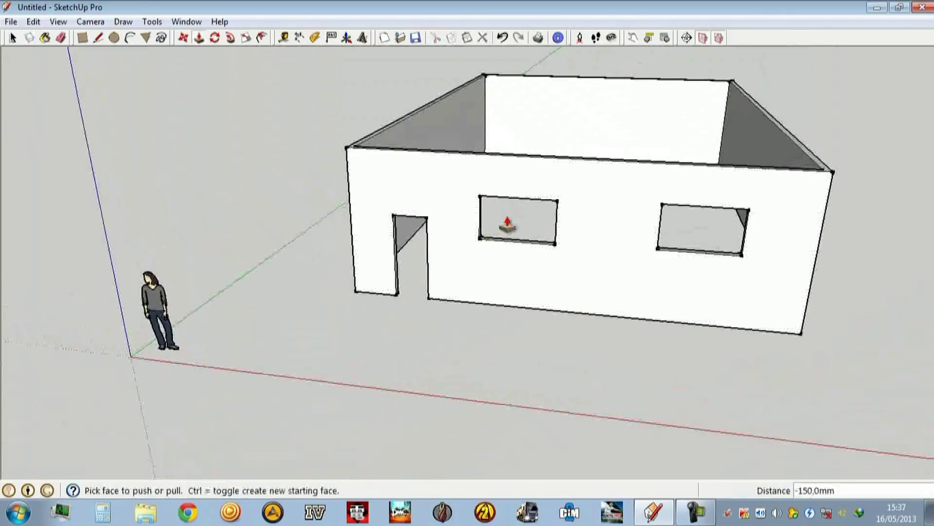
{"action": "middle_click_drag", "start_coordinate": [586, 167], "coordinate": [488, 215]}
{"action": "mouse_move", "coordinate": [435, 238]}
{"action": "middle_mouse_down"}
{"action": "mouse_move", "coordinate": [553, 157]}
{"action": "mouse_move", "coordinate": [540, 295]}
{"action": "mouse_move", "coordinate": [549, 203]}
{"action": "mouse_move", "coordinate": [548, 284]}
{"action": "middle_mouse_up"}
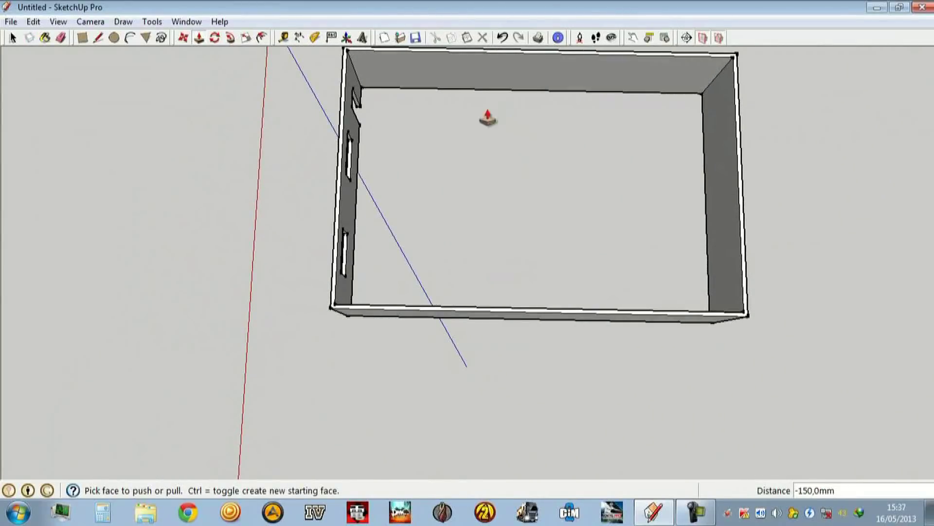
{"action": "left_click", "coordinate": [95, 43]}
{"action": "mouse_move", "coordinate": [680, 164]}
{"action": "middle_mouse_down"}
{"action": "mouse_move", "coordinate": [522, 285]}
{"action": "mouse_move", "coordinate": [521, 225]}
{"action": "mouse_move", "coordinate": [506, 261]}
{"action": "mouse_move", "coordinate": [538, 265]}
{"action": "middle_mouse_up"}
{"action": "scroll", "coordinate": [536, 229], "scroll_direction": "up", "scroll_amount": 5}
{"action": "left_click", "coordinate": [534, 269]}
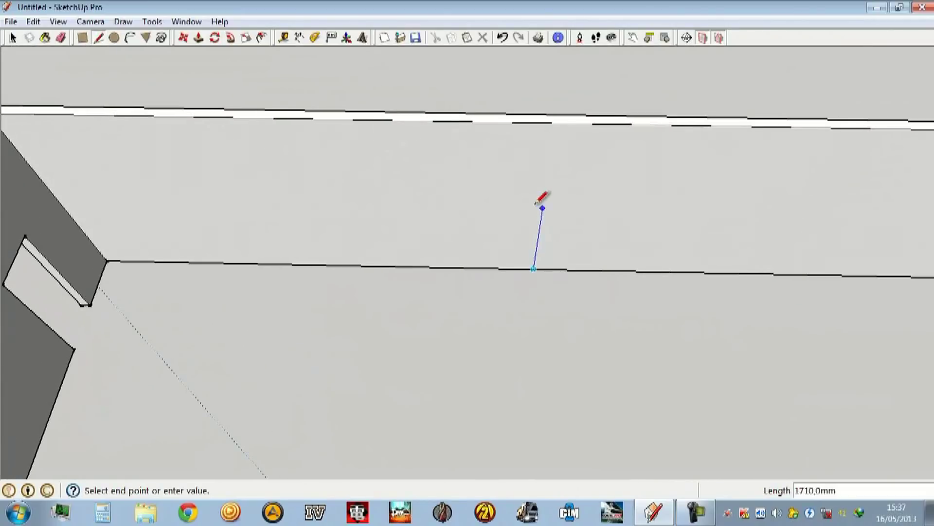
Draw a vertical edge on the inner wall and copy it 150 mm along.
{"action": "left_click", "coordinate": [556, 122]}
{"action": "mouse_move", "coordinate": [555, 122]}
{"action": "middle_mouse_down"}
{"action": "mouse_move", "coordinate": [578, 217]}
{"action": "mouse_move", "coordinate": [549, 234]}
{"action": "mouse_move", "coordinate": [562, 135]}
{"action": "middle_mouse_up"}
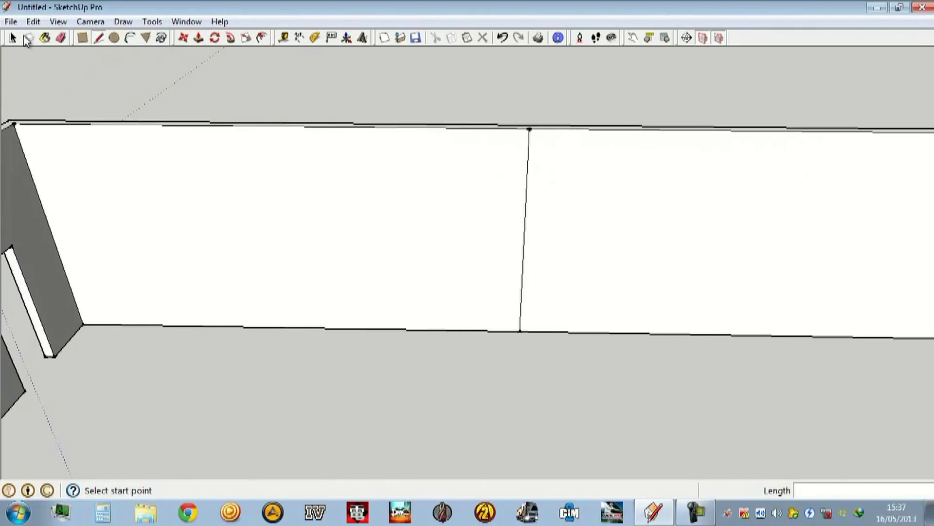
{"action": "left_click", "coordinate": [14, 38]}
{"action": "left_click", "coordinate": [527, 197]}
{"action": "left_click", "coordinate": [183, 41]}
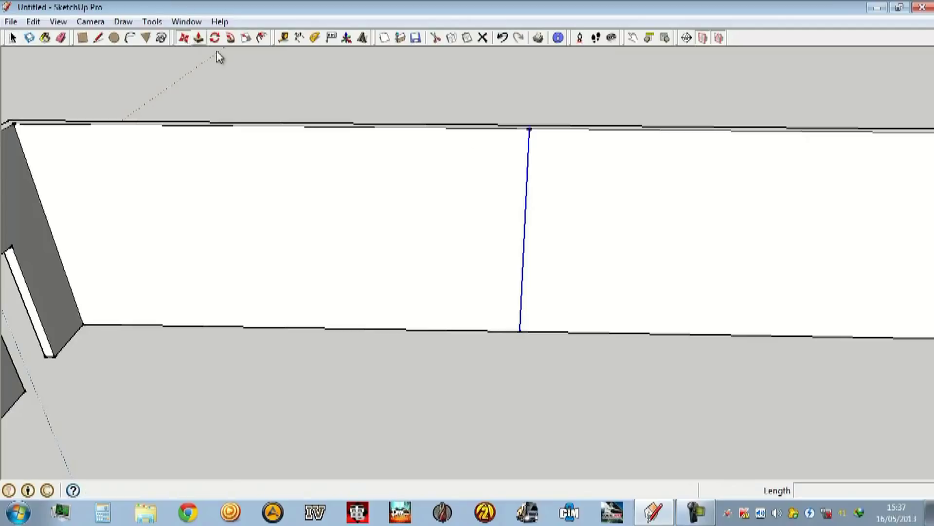
{"action": "left_click", "coordinate": [529, 184]}
{"action": "key", "text": "ctrl"}
{"action": "type", "text": "15"}
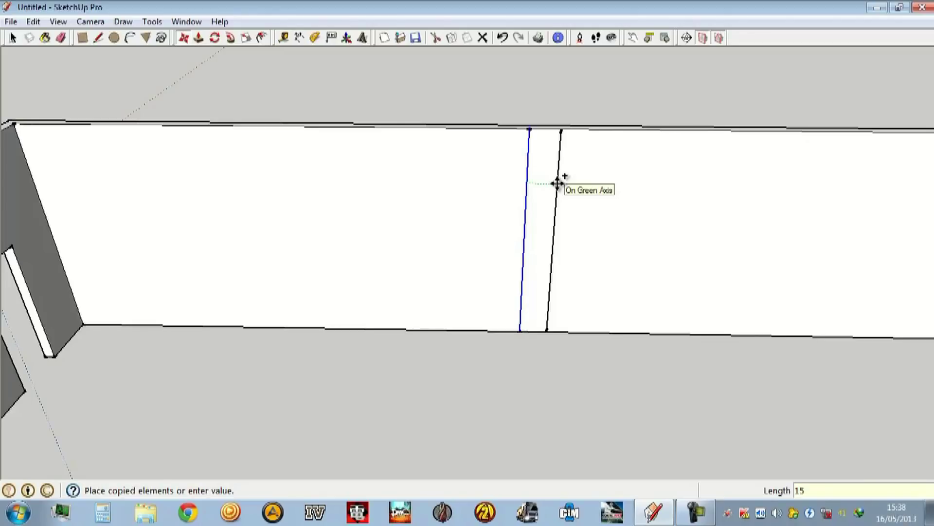
{"action": "type", "text": "0"}
{"action": "key", "text": "Return"}
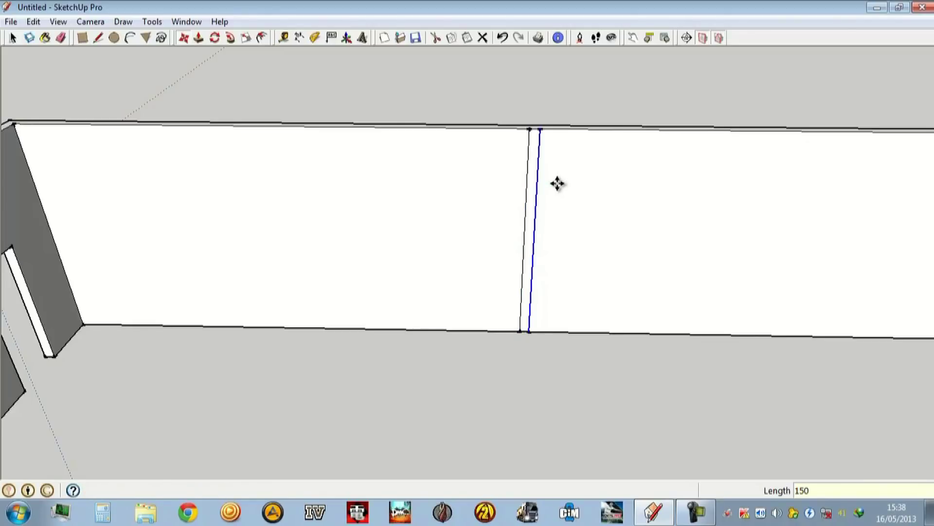
Push/Pull the 150 mm strip across the room to the opposite outer wall.
{"action": "left_click", "coordinate": [199, 38]}
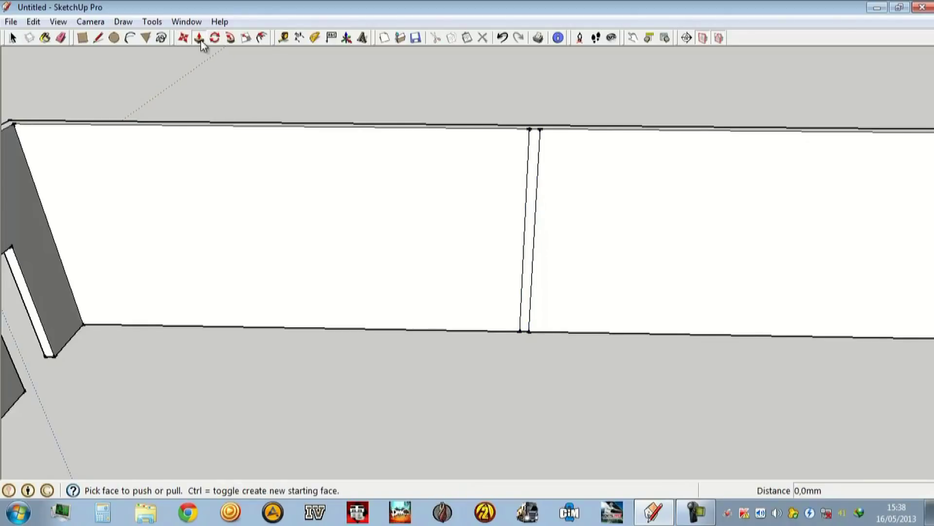
{"action": "left_click", "coordinate": [535, 179]}
{"action": "scroll", "coordinate": [537, 190], "scroll_direction": "down", "scroll_amount": 3}
{"action": "scroll", "coordinate": [538, 194], "scroll_direction": "down", "scroll_amount": 3}
{"action": "middle_click_drag", "start_coordinate": [556, 271], "coordinate": [830, 359]}
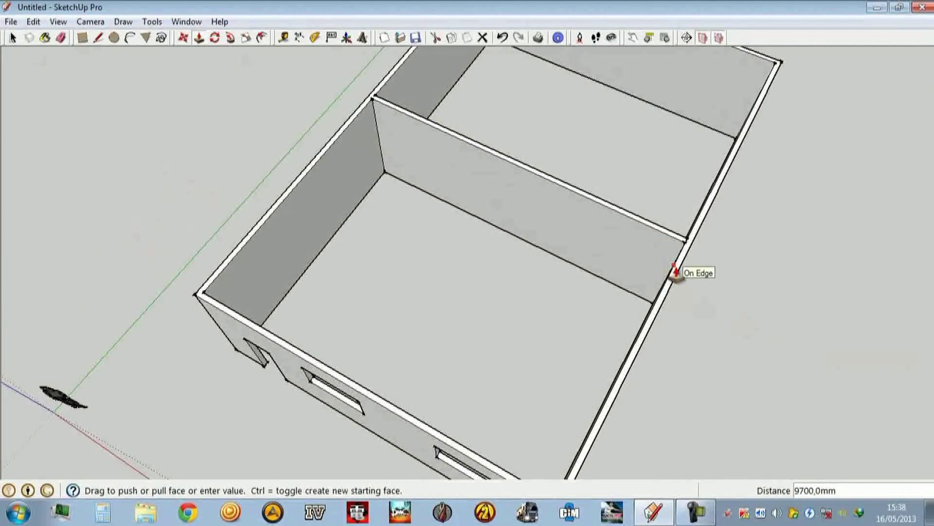
{"action": "left_click", "coordinate": [675, 272]}
{"action": "left_click", "coordinate": [13, 38]}
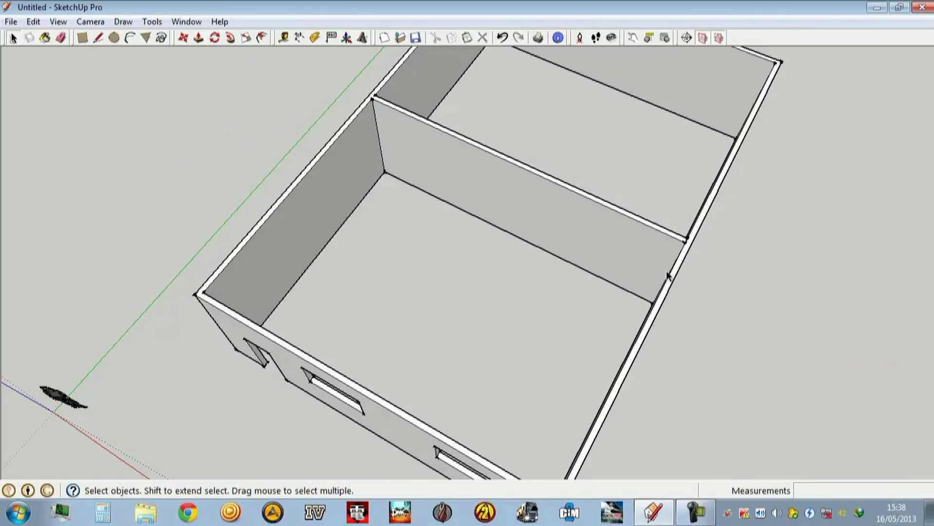
Select the short edge at the partition's wall join and orbit around to inspect the joins.
{"action": "scroll", "coordinate": [698, 235], "scroll_direction": "up", "scroll_amount": 5}
{"action": "mouse_move", "coordinate": [698, 235]}
{"action": "middle_mouse_down"}
{"action": "mouse_move", "coordinate": [634, 236]}
{"action": "mouse_move", "coordinate": [715, 291]}
{"action": "mouse_move", "coordinate": [608, 248]}
{"action": "middle_mouse_up"}
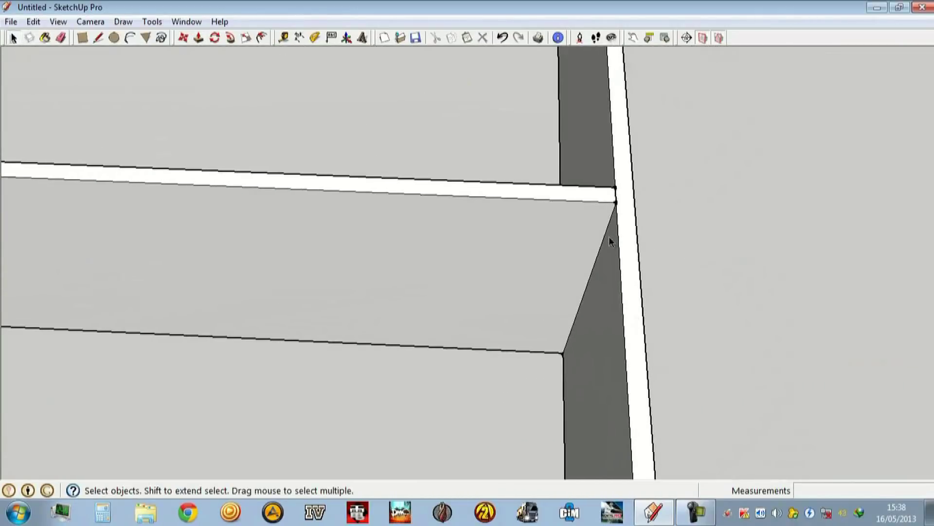
{"action": "left_click", "coordinate": [616, 197]}
{"action": "left_click", "coordinate": [61, 38]}
{"action": "mouse_move", "coordinate": [467, 219]}
{"action": "middle_mouse_down"}
{"action": "mouse_move", "coordinate": [493, 248]}
{"action": "mouse_move", "coordinate": [395, 183]}
{"action": "mouse_move", "coordinate": [398, 296]}
{"action": "mouse_move", "coordinate": [378, 92]}
{"action": "mouse_move", "coordinate": [375, 287]}
{"action": "mouse_move", "coordinate": [394, 166]}
{"action": "mouse_move", "coordinate": [467, 77]}
{"action": "mouse_move", "coordinate": [448, 228]}
{"action": "middle_mouse_up"}
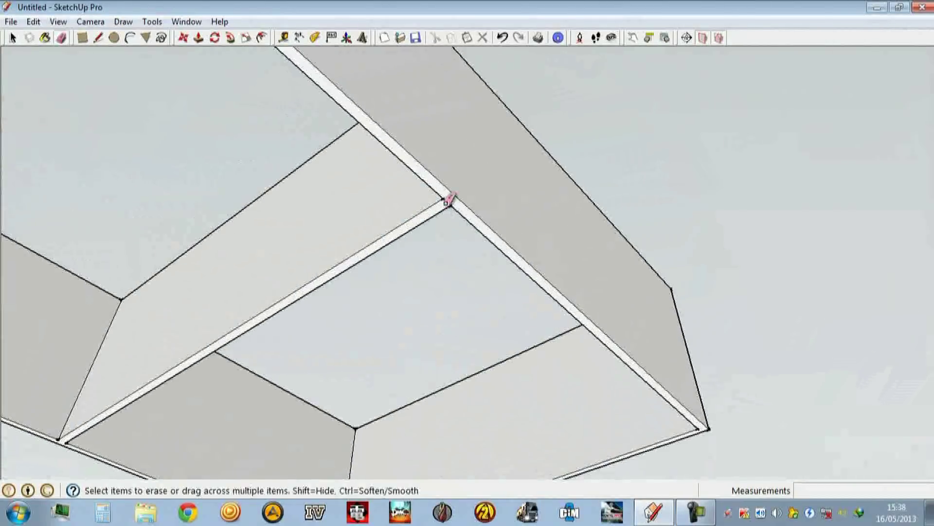
{"action": "mouse_move", "coordinate": [477, 157]}
{"action": "middle_mouse_down"}
{"action": "mouse_move", "coordinate": [354, 288]}
{"action": "mouse_move", "coordinate": [390, 200]}
{"action": "mouse_move", "coordinate": [698, 312]}
{"action": "mouse_move", "coordinate": [290, 373]}
{"action": "mouse_move", "coordinate": [230, 425]}
{"action": "middle_mouse_up"}
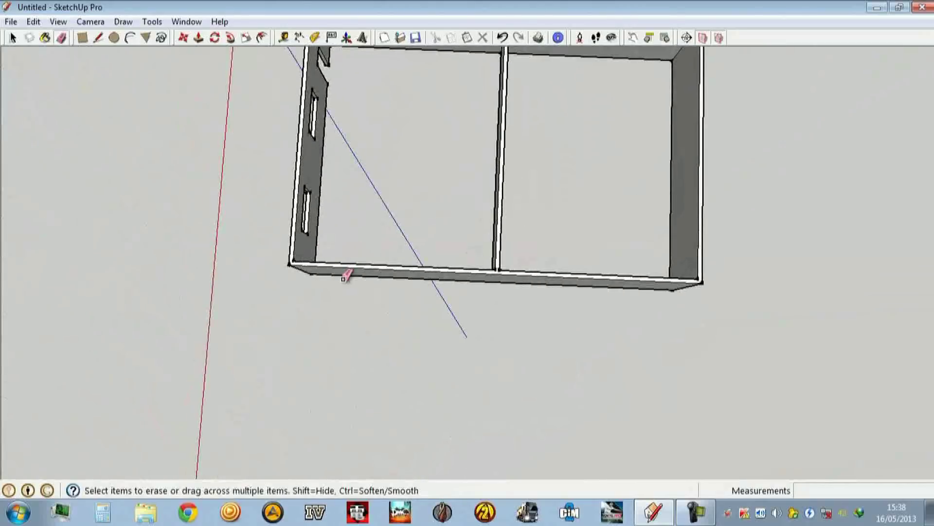
{"action": "mouse_move", "coordinate": [404, 201]}
{"action": "middle_mouse_down"}
{"action": "mouse_move", "coordinate": [448, 255]}
{"action": "mouse_move", "coordinate": [790, 132]}
{"action": "mouse_move", "coordinate": [420, 185]}
{"action": "middle_mouse_up"}
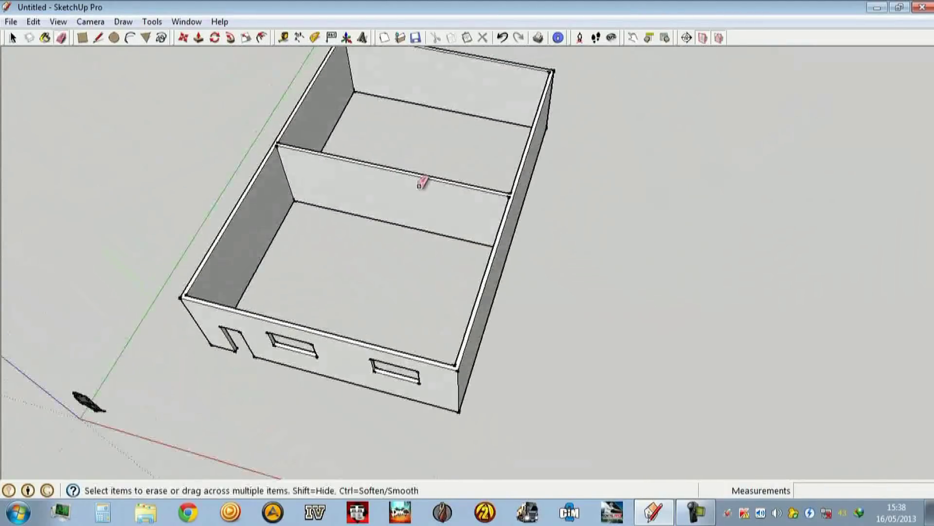
{"action": "mouse_move", "coordinate": [259, 292]}
{"action": "middle_mouse_down"}
{"action": "mouse_move", "coordinate": [334, 263]}
{"action": "mouse_move", "coordinate": [392, 138]}
{"action": "mouse_move", "coordinate": [215, 242]}
{"action": "mouse_move", "coordinate": [394, 94]}
{"action": "middle_mouse_up"}
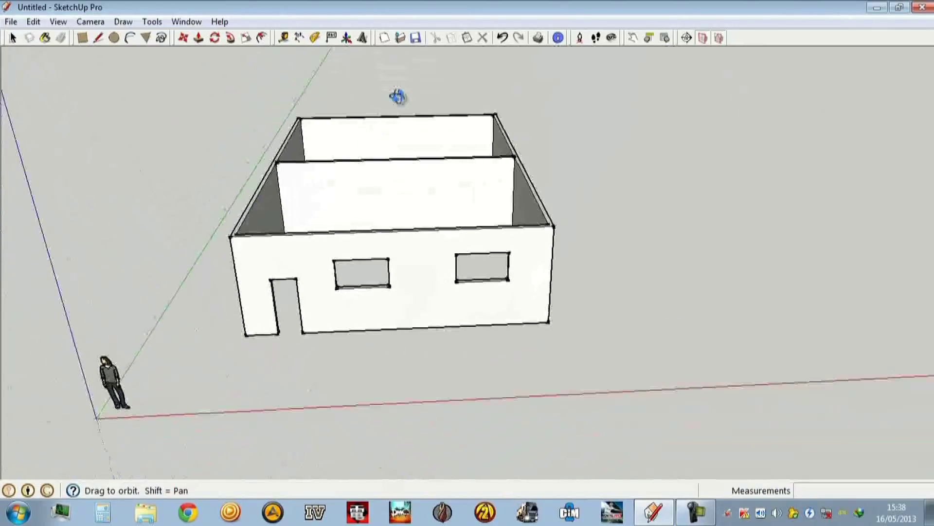
Select the front door opening's left and top edges to copy them.
{"action": "scroll", "coordinate": [269, 312], "scroll_direction": "up", "scroll_amount": 3}
{"action": "scroll", "coordinate": [265, 314], "scroll_direction": "up", "scroll_amount": 3}
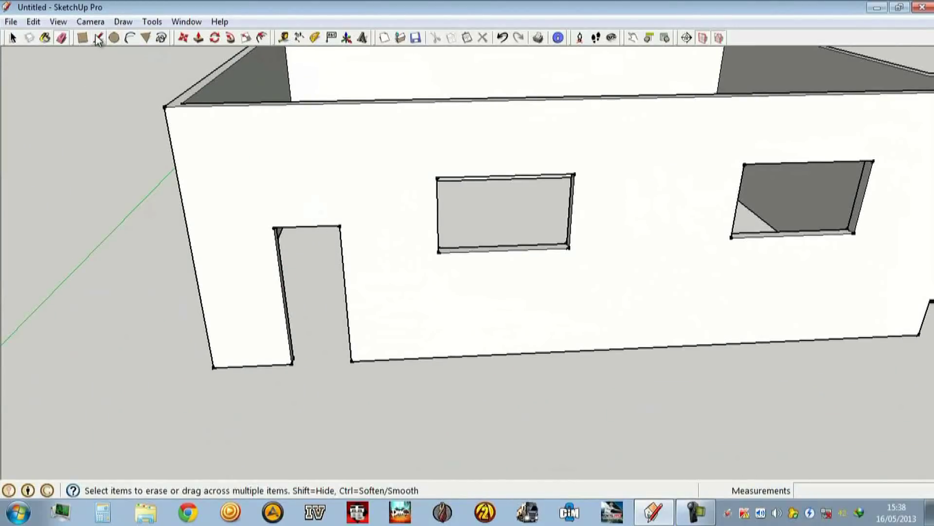
{"action": "left_click", "coordinate": [98, 38]}
{"action": "scroll", "coordinate": [239, 229], "scroll_direction": "up", "scroll_amount": 2}
{"action": "left_click", "coordinate": [13, 38]}
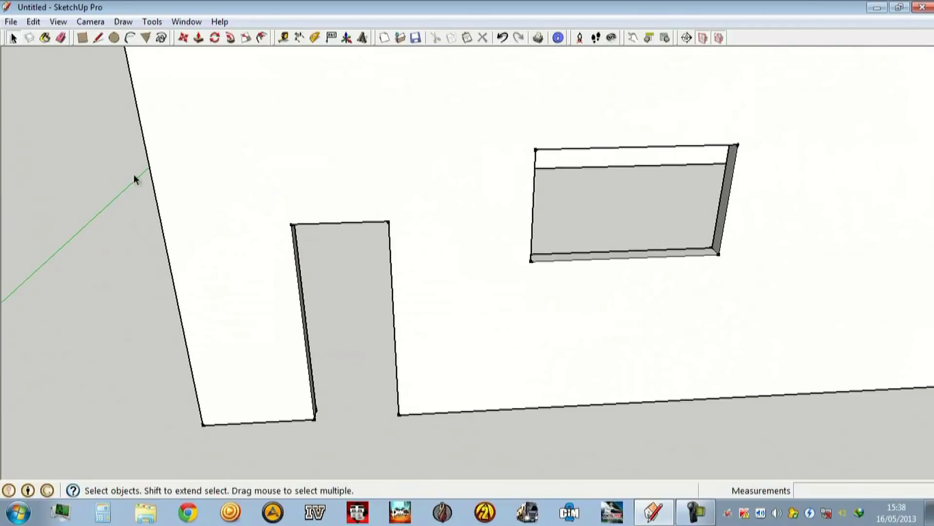
{"action": "left_click", "coordinate": [297, 278]}
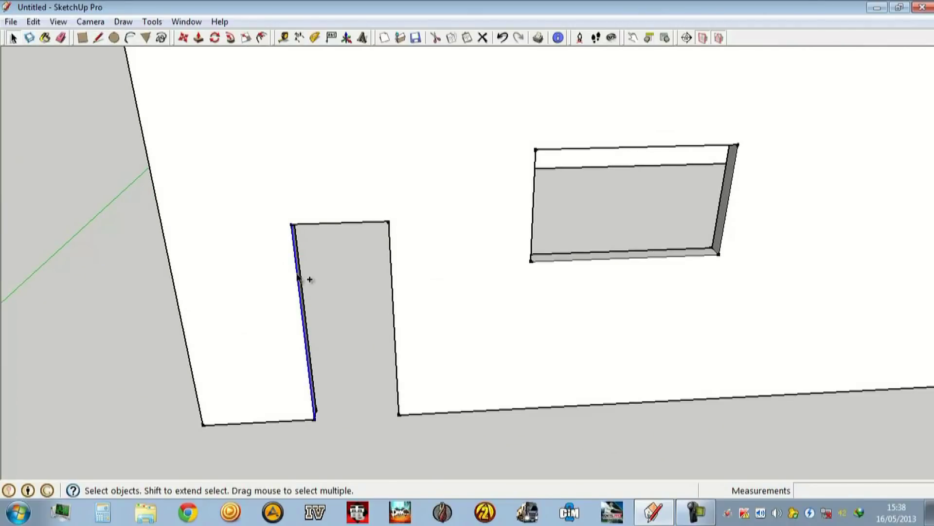
{"action": "left_click", "coordinate": [329, 224], "text": "ctrl"}
{"action": "middle_click_drag", "start_coordinate": [353, 319], "coordinate": [297, 205]}
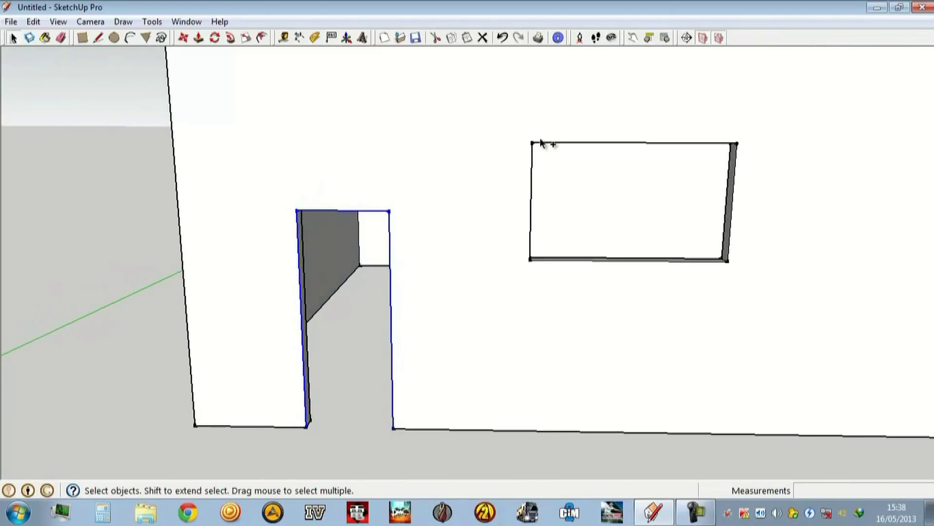
{"action": "mouse_move", "coordinate": [563, 153]}
{"action": "middle_mouse_down"}
{"action": "mouse_move", "coordinate": [294, 440]}
{"action": "mouse_move", "coordinate": [340, 286]}
{"action": "mouse_move", "coordinate": [333, 271]}
{"action": "mouse_move", "coordinate": [423, 217]}
{"action": "mouse_move", "coordinate": [524, 292]}
{"action": "middle_mouse_up"}
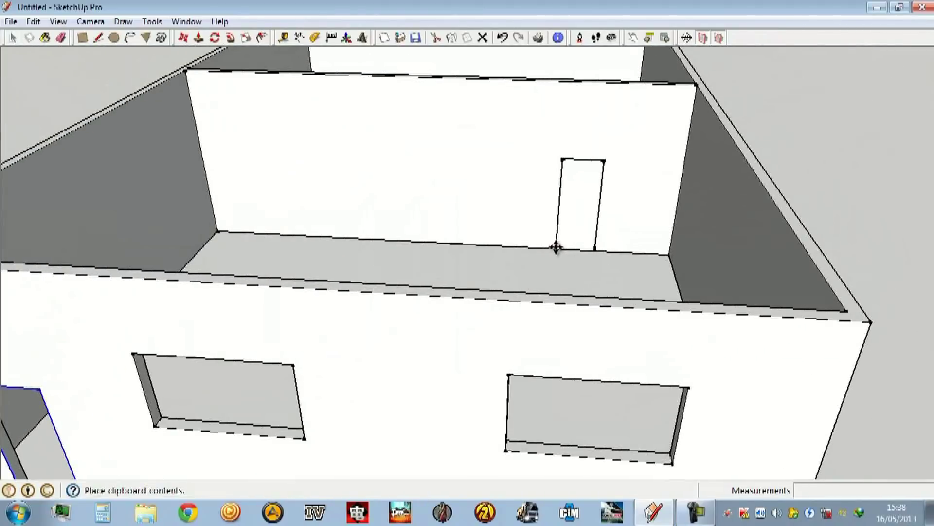
Paste the door outline onto the partition wall and push it 150 mm through.
{"action": "left_click", "coordinate": [584, 251]}
{"action": "left_click", "coordinate": [199, 38]}
{"action": "left_click", "coordinate": [617, 223]}
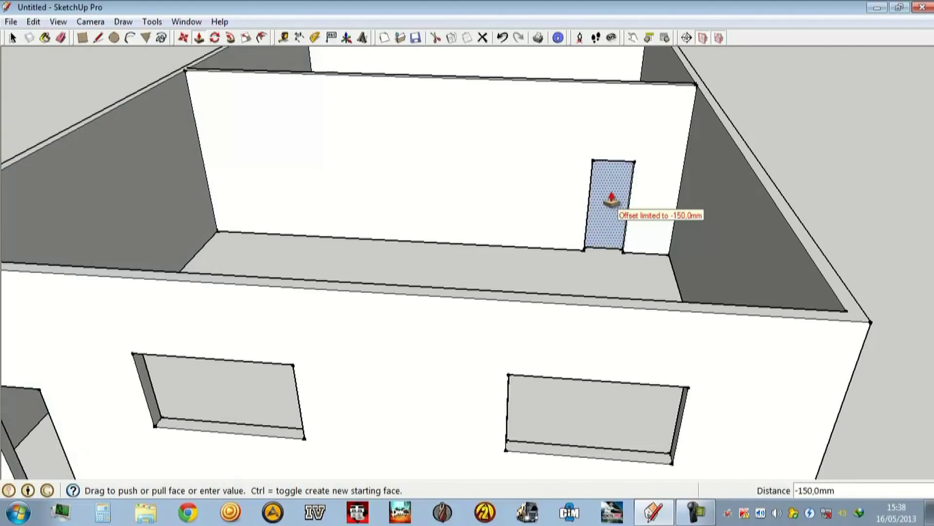
{"action": "left_click", "coordinate": [590, 202]}
{"action": "mouse_move", "coordinate": [525, 177]}
{"action": "middle_mouse_down"}
{"action": "mouse_move", "coordinate": [695, 256]}
{"action": "mouse_move", "coordinate": [707, 240]}
{"action": "middle_mouse_up"}
{"action": "scroll", "coordinate": [388, 232], "scroll_direction": "down", "scroll_amount": 5}
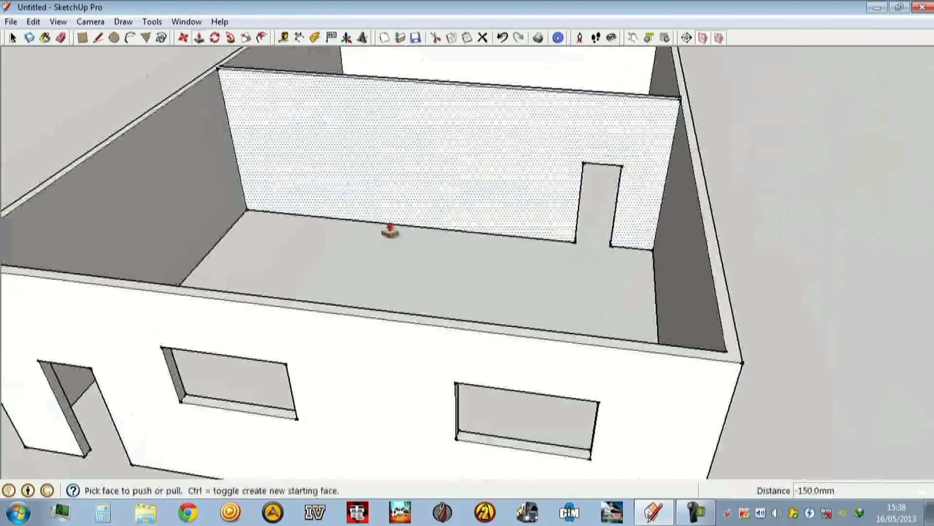
{"action": "scroll", "coordinate": [388, 232], "scroll_direction": "down", "scroll_amount": 4}
{"action": "mouse_move", "coordinate": [388, 232]}
{"action": "middle_mouse_down"}
{"action": "mouse_move", "coordinate": [231, 269]}
{"action": "mouse_move", "coordinate": [387, 222]}
{"action": "mouse_move", "coordinate": [393, 263]}
{"action": "middle_mouse_up"}
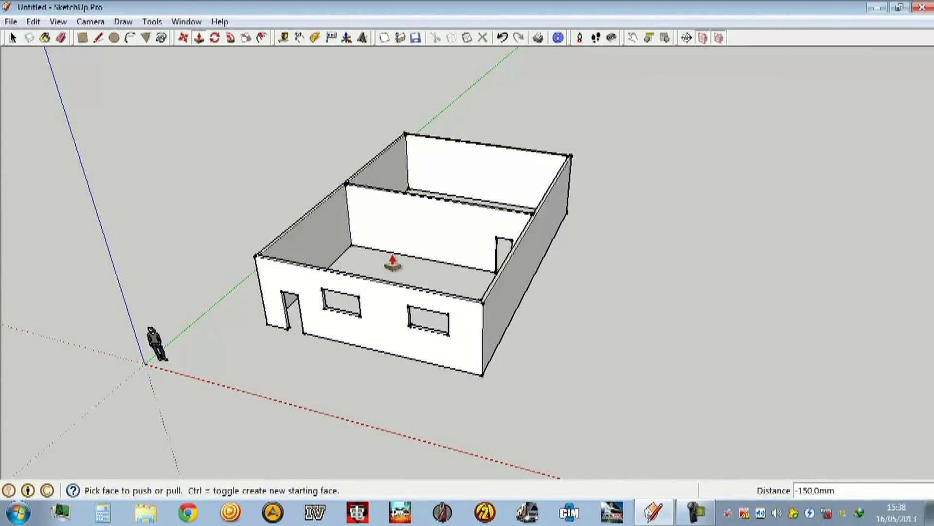
{"action": "left_click", "coordinate": [98, 37]}
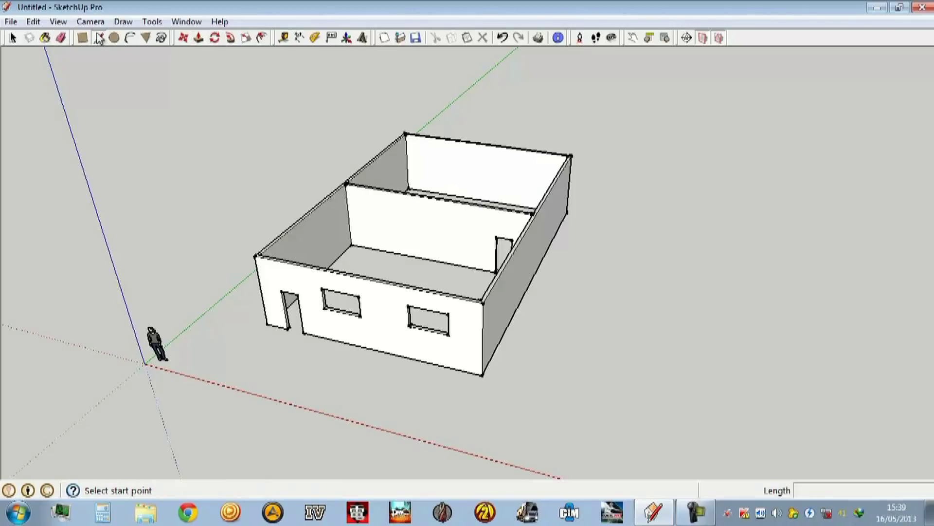
Draw a line across the wall top at the front-right corner.
{"action": "scroll", "coordinate": [265, 292], "scroll_direction": "up", "scroll_amount": 2}
{"action": "scroll", "coordinate": [285, 233], "scroll_direction": "up", "scroll_amount": 3}
{"action": "scroll", "coordinate": [296, 266], "scroll_direction": "up", "scroll_amount": 2}
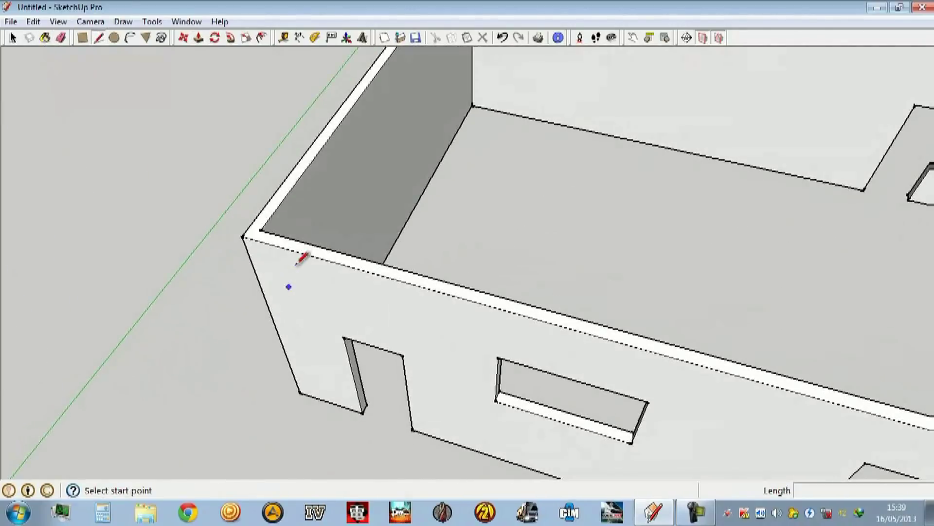
{"action": "left_click", "coordinate": [261, 229]}
{"action": "middle_click_drag", "start_coordinate": [267, 225], "coordinate": [402, 223]}
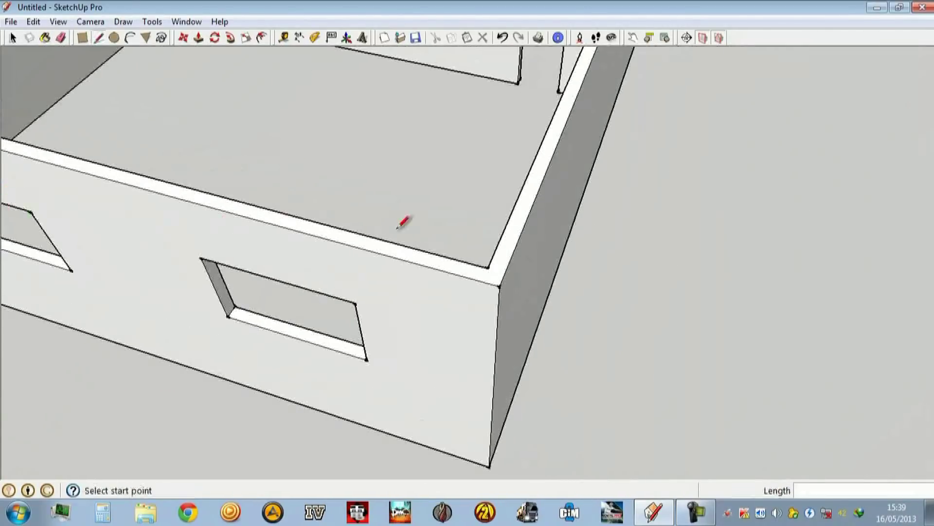
{"action": "left_click", "coordinate": [487, 268]}
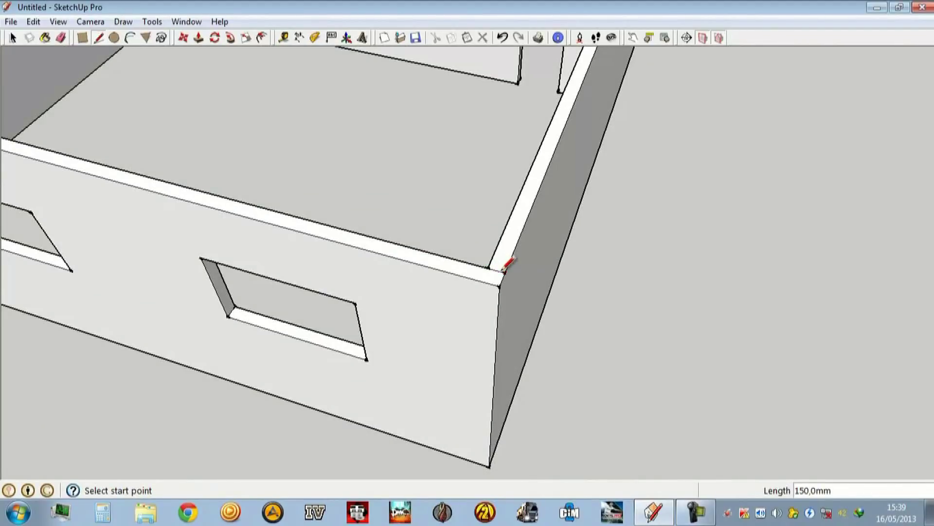
Pull the front wall's top face up 3000 mm.
{"action": "left_click", "coordinate": [206, 37]}
{"action": "scroll", "coordinate": [205, 129], "scroll_direction": "down", "scroll_amount": 5}
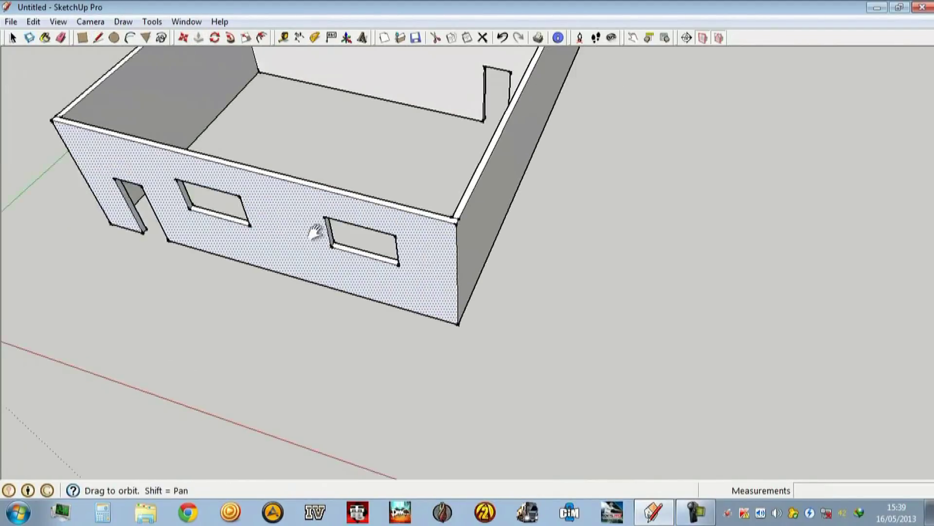
{"action": "middle_click_drag", "start_coordinate": [313, 234], "coordinate": [350, 209]}
{"action": "left_click_drag", "start_coordinate": [358, 210], "coordinate": [356, 179]}
{"action": "type", "text": "3000"}
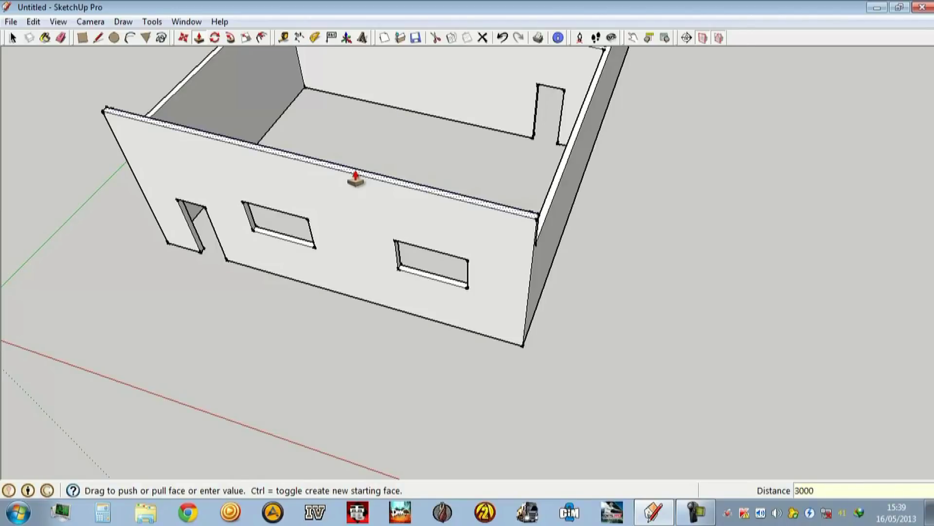
{"action": "key", "text": "Return"}
{"action": "mouse_move", "coordinate": [355, 179]}
{"action": "middle_mouse_down"}
{"action": "mouse_move", "coordinate": [386, 182]}
{"action": "mouse_move", "coordinate": [83, 139]}
{"action": "mouse_move", "coordinate": [397, 265]}
{"action": "mouse_move", "coordinate": [105, 320]}
{"action": "mouse_move", "coordinate": [166, 381]}
{"action": "middle_mouse_up"}
{"action": "scroll", "coordinate": [223, 221], "scroll_direction": "up", "scroll_amount": 2}
{"action": "middle_click_drag", "start_coordinate": [223, 221], "coordinate": [255, 283], "text": "shift"}
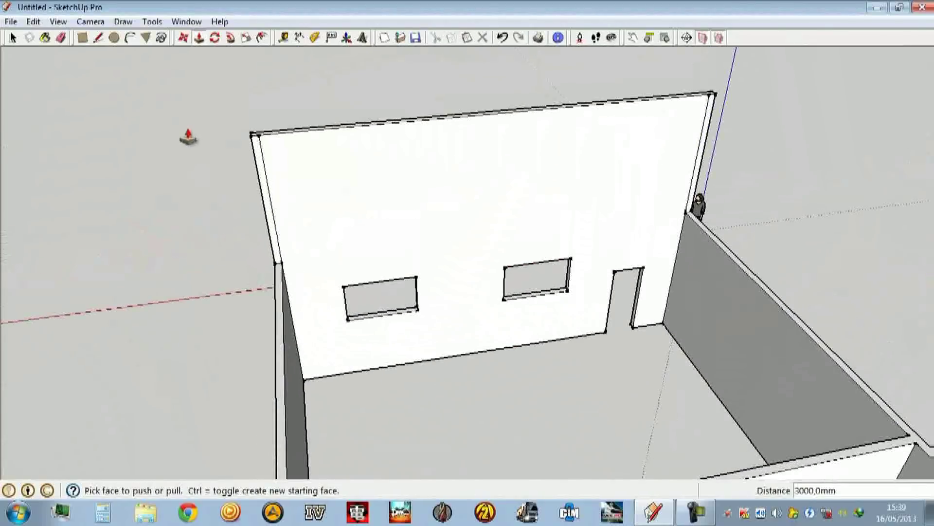
{"action": "left_click", "coordinate": [61, 38]}
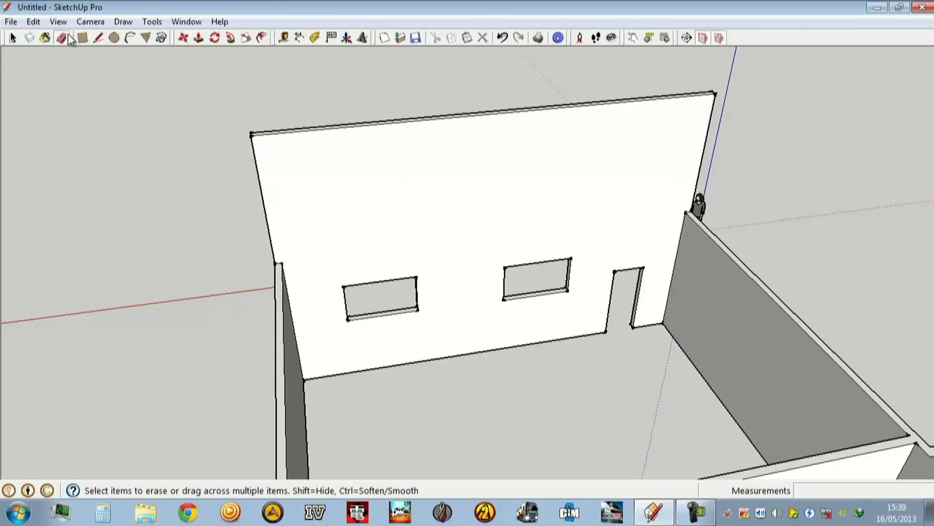
Draw lines from both wall corners to the top-edge midpoint, plus a corner-to-corner base line.
{"action": "left_click", "coordinate": [99, 38]}
{"action": "left_click", "coordinate": [275, 262]}
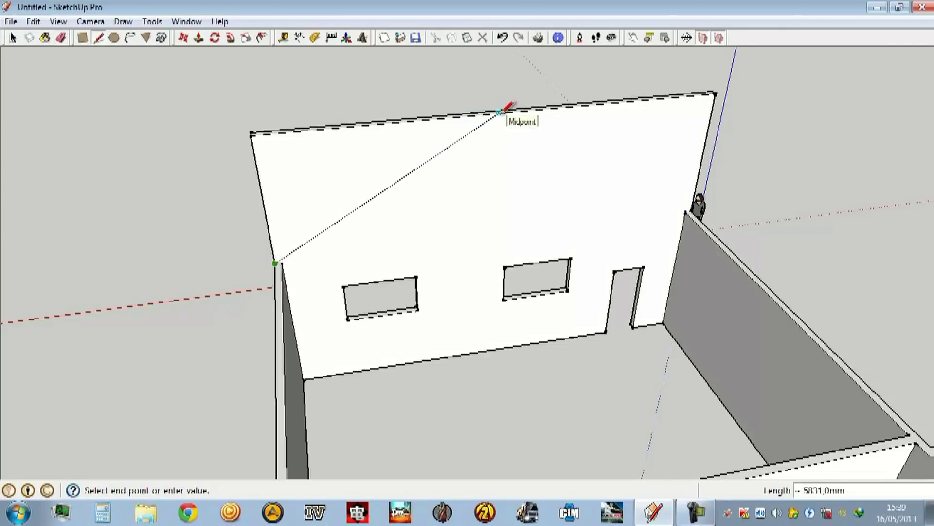
{"action": "left_click", "coordinate": [504, 110]}
{"action": "left_click", "coordinate": [692, 210]}
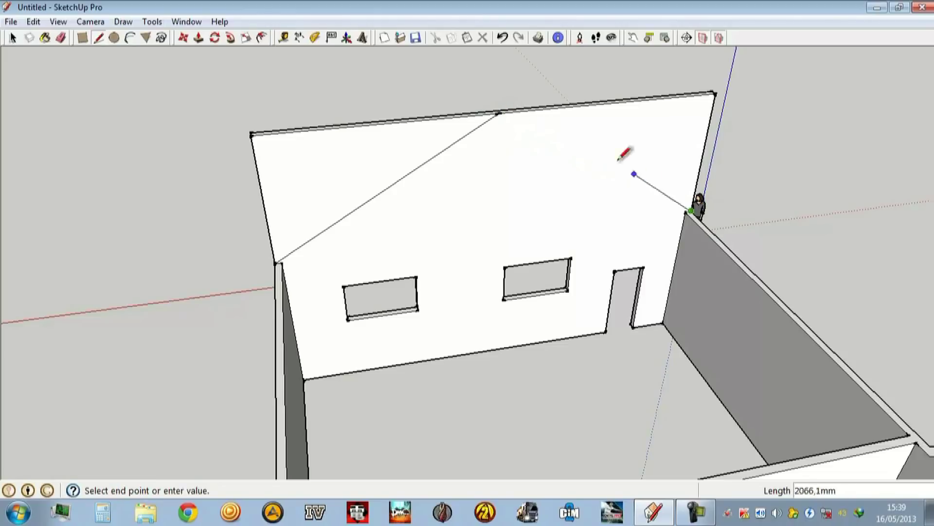
{"action": "left_click", "coordinate": [501, 111]}
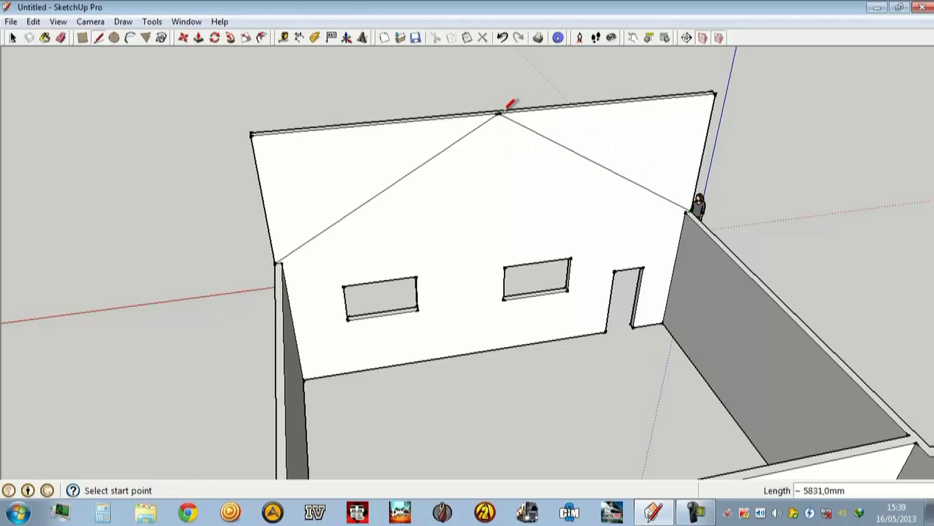
{"action": "left_click", "coordinate": [275, 263]}
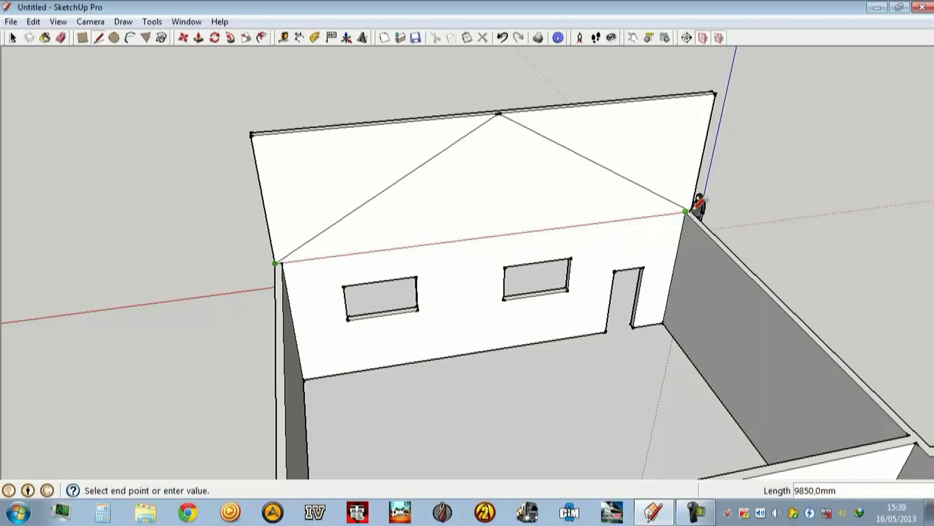
{"action": "scroll", "coordinate": [695, 208], "scroll_direction": "up", "scroll_amount": 3}
{"action": "scroll", "coordinate": [699, 203], "scroll_direction": "up", "scroll_amount": 2}
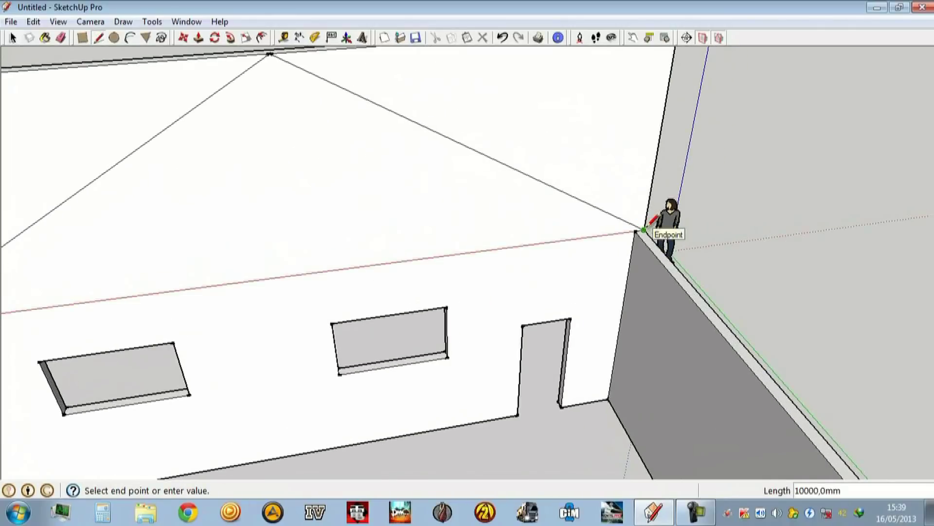
{"action": "left_click", "coordinate": [644, 229]}
{"action": "scroll", "coordinate": [492, 240], "scroll_direction": "down", "scroll_amount": 5}
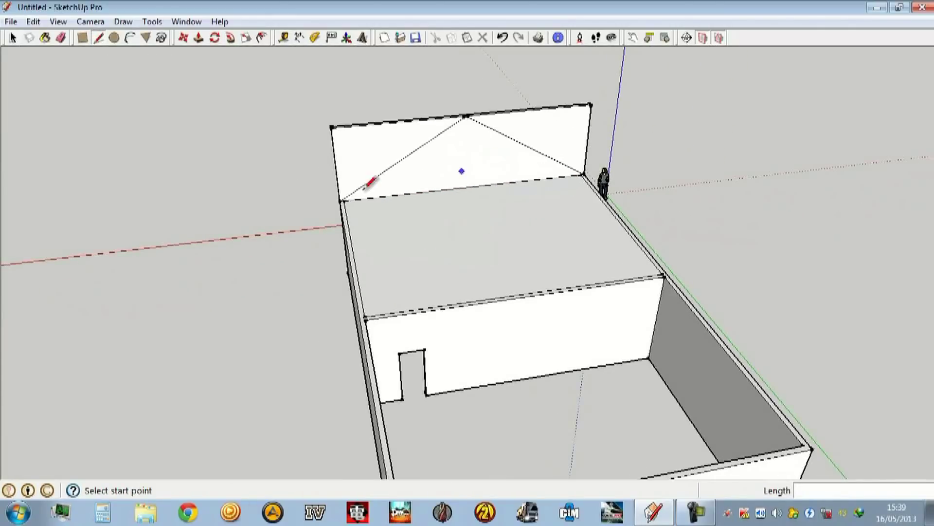
Delete the face covering the room.
{"action": "left_click", "coordinate": [11, 37]}
{"action": "left_click", "coordinate": [443, 235]}
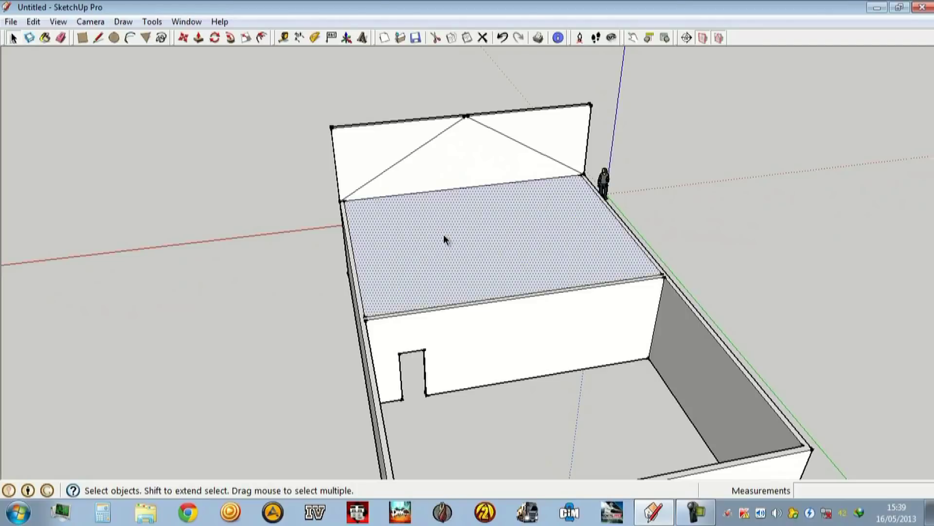
{"action": "key", "text": "Delete"}
{"action": "scroll", "coordinate": [360, 178], "scroll_direction": "up", "scroll_amount": 1}
{"action": "mouse_move", "coordinate": [371, 156]}
{"action": "middle_mouse_down"}
{"action": "mouse_move", "coordinate": [459, 179]}
{"action": "mouse_move", "coordinate": [648, 154]}
{"action": "mouse_move", "coordinate": [378, 141]}
{"action": "middle_mouse_up"}
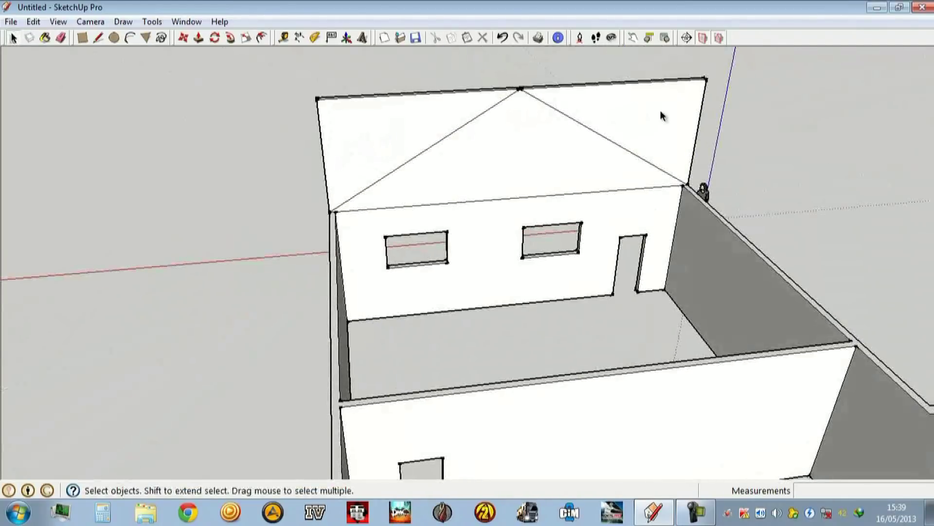
Push away the left and right corner triangles above the gable.
{"action": "left_click", "coordinate": [199, 38]}
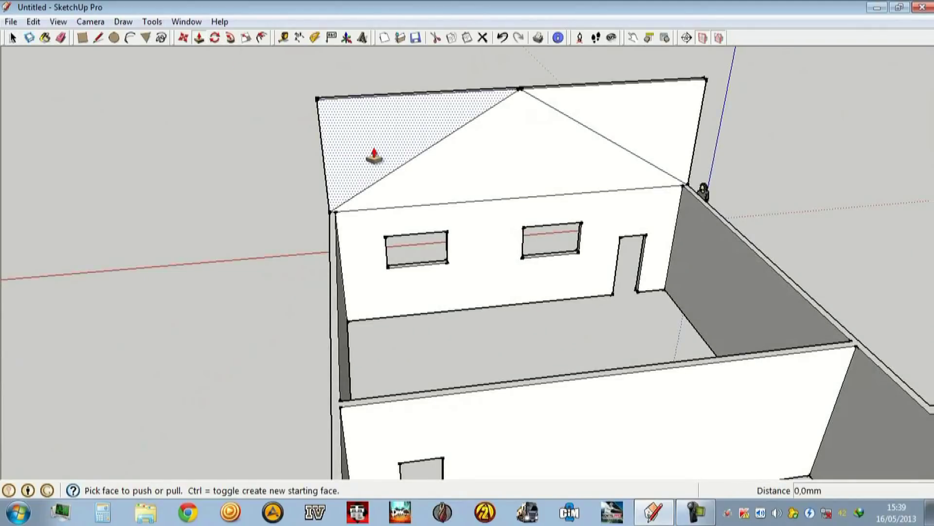
{"action": "left_click", "coordinate": [374, 157]}
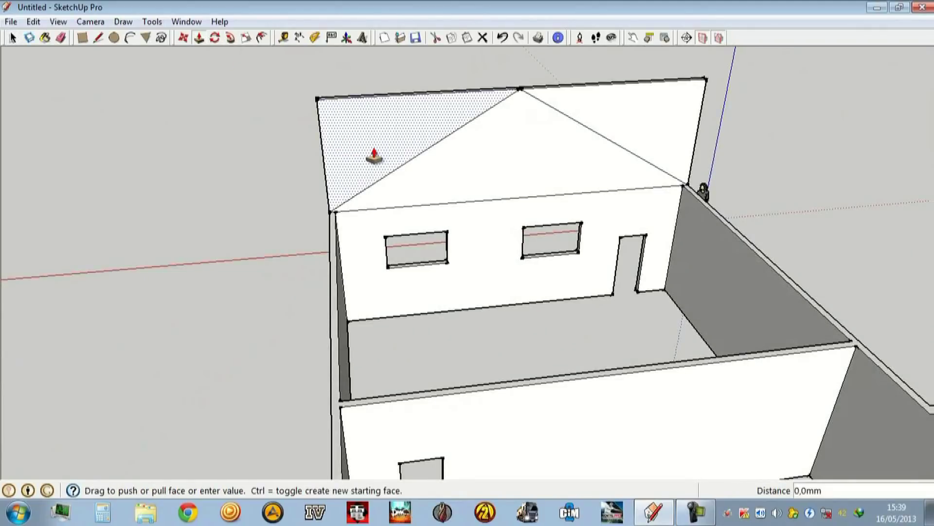
{"action": "left_click", "coordinate": [366, 128]}
{"action": "left_click", "coordinate": [663, 122]}
{"action": "left_click", "coordinate": [659, 104]}
Extrude the gable triangle 14850 mm along the house into a pitched roof.
{"action": "mouse_move", "coordinate": [659, 104]}
{"action": "middle_mouse_down"}
{"action": "mouse_move", "coordinate": [376, 140]}
{"action": "mouse_move", "coordinate": [407, 150]}
{"action": "middle_mouse_up"}
{"action": "left_click", "coordinate": [462, 171]}
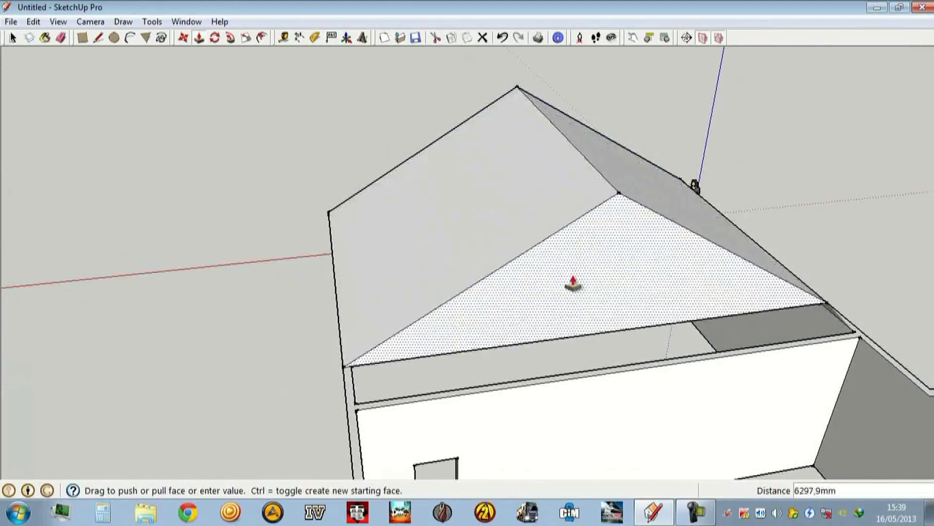
{"action": "scroll", "coordinate": [575, 284], "scroll_direction": "down", "scroll_amount": 3}
{"action": "scroll", "coordinate": [567, 296], "scroll_direction": "down", "scroll_amount": 2}
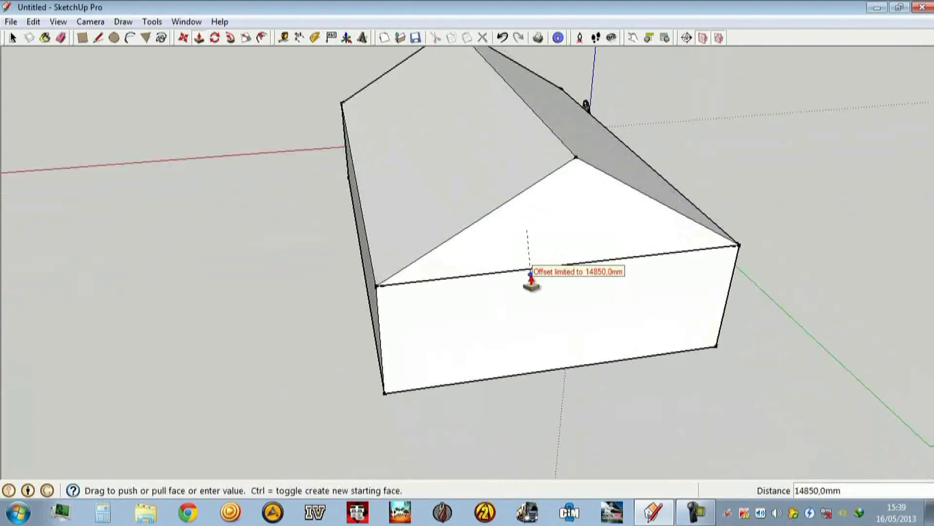
{"action": "left_click", "coordinate": [531, 282]}
{"action": "mouse_move", "coordinate": [73, 287]}
{"action": "middle_mouse_down"}
{"action": "mouse_move", "coordinate": [327, 244]}
{"action": "mouse_move", "coordinate": [717, 233]}
{"action": "mouse_move", "coordinate": [778, 217]}
{"action": "mouse_move", "coordinate": [294, 188]}
{"action": "mouse_move", "coordinate": [73, 198]}
{"action": "middle_mouse_up"}
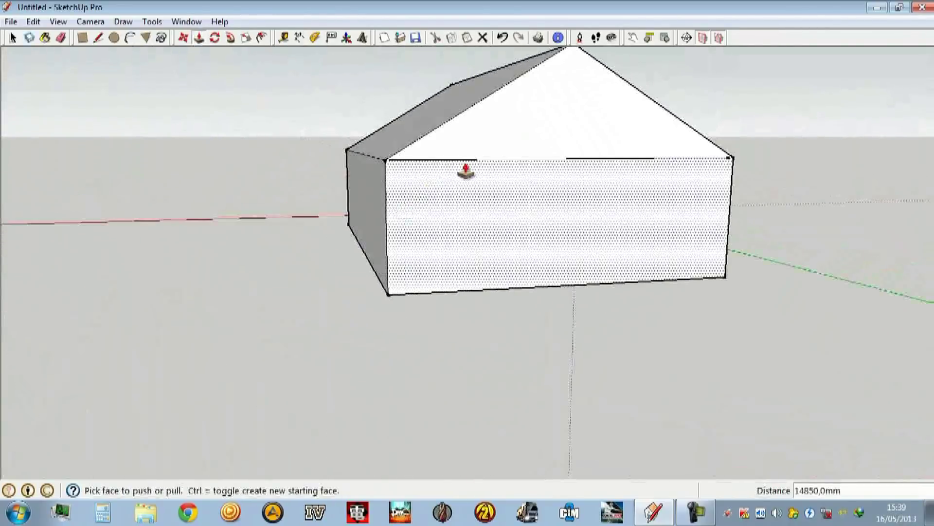
{"action": "left_click", "coordinate": [61, 38]}
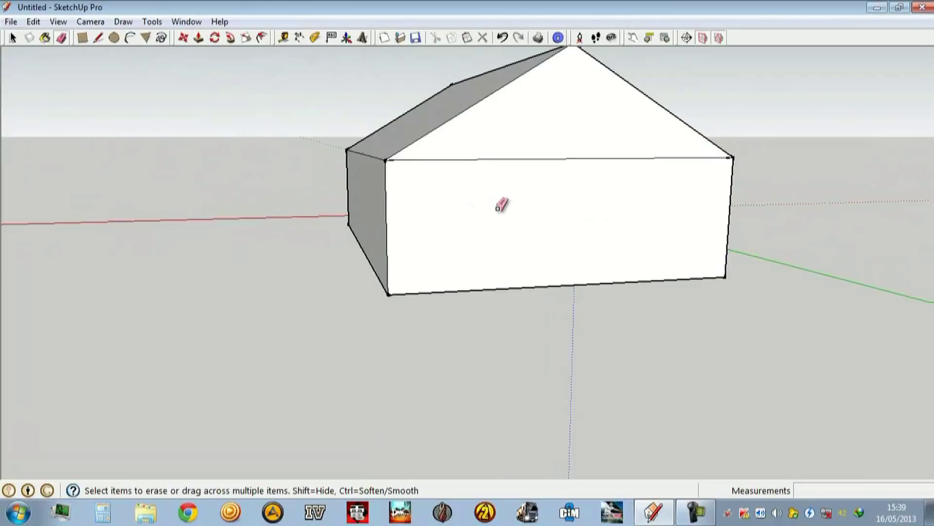
Erase the gable-to-front-wall edge, then orbit around to view the finished house.
{"action": "left_click", "coordinate": [512, 160]}
{"action": "scroll", "coordinate": [414, 150], "scroll_direction": "up", "scroll_amount": 2}
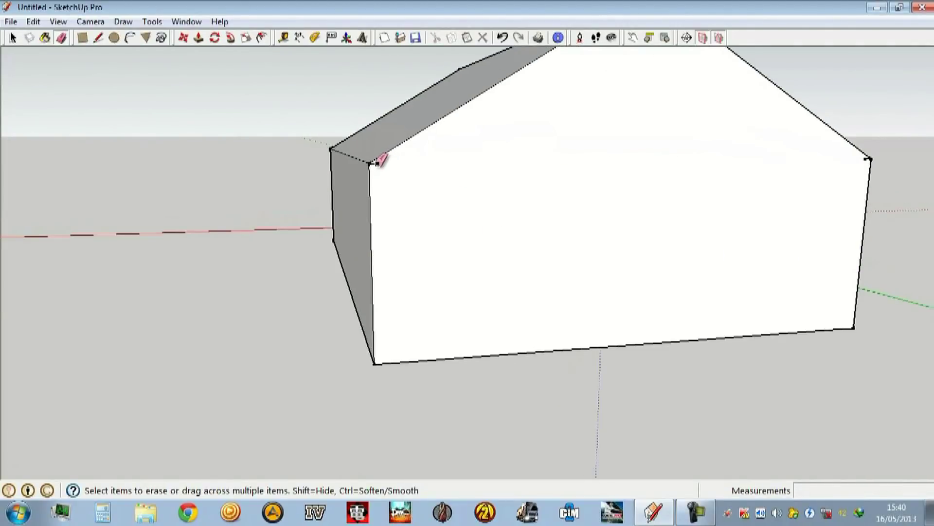
{"action": "middle_click_drag", "start_coordinate": [646, 236], "coordinate": [397, 243]}
{"action": "mouse_move", "coordinate": [564, 189]}
{"action": "middle_mouse_down"}
{"action": "mouse_move", "coordinate": [427, 242]}
{"action": "mouse_move", "coordinate": [776, 163]}
{"action": "mouse_move", "coordinate": [341, 148]}
{"action": "mouse_move", "coordinate": [343, 167]}
{"action": "mouse_move", "coordinate": [620, 267]}
{"action": "mouse_move", "coordinate": [419, 163]}
{"action": "mouse_move", "coordinate": [339, 263]}
{"action": "middle_mouse_up"}
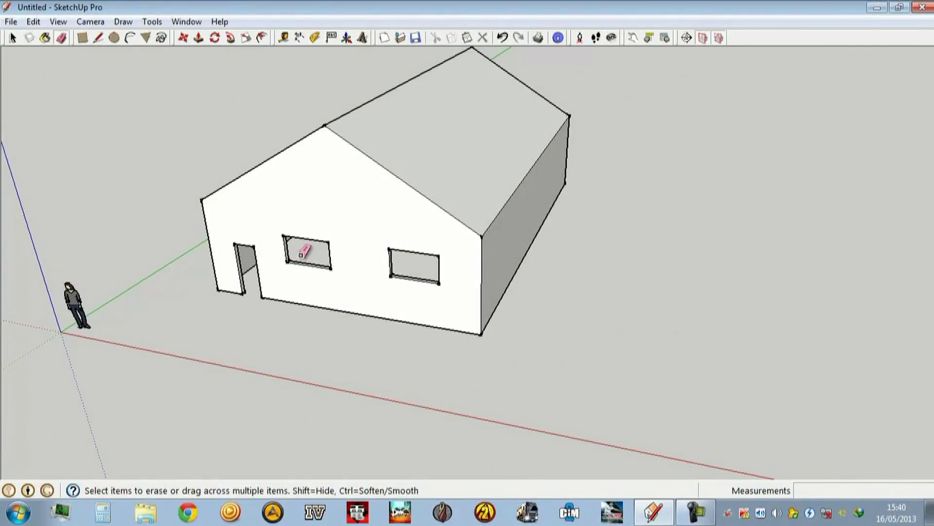
{"action": "mouse_move", "coordinate": [346, 285]}
{"action": "middle_mouse_down"}
{"action": "mouse_move", "coordinate": [534, 185]}
{"action": "mouse_move", "coordinate": [521, 224]}
{"action": "mouse_move", "coordinate": [403, 255]}
{"action": "mouse_move", "coordinate": [357, 323]}
{"action": "mouse_move", "coordinate": [412, 269]}
{"action": "middle_mouse_up"}
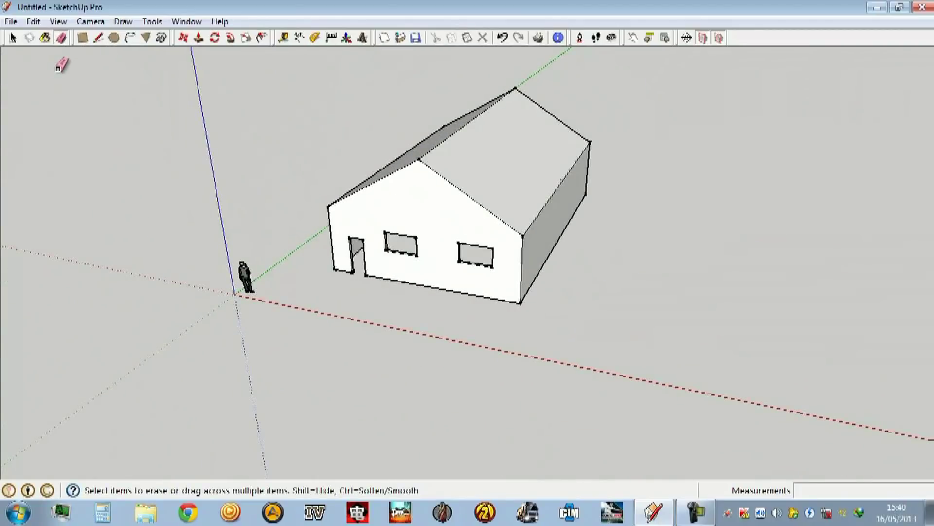